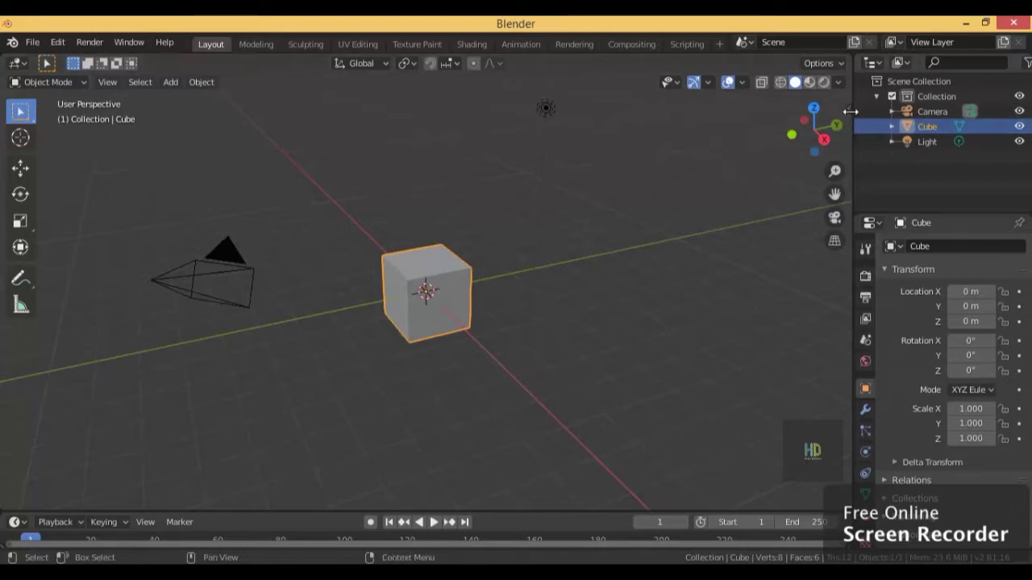
Enable the Screencast Keys overlay in the 3D viewport
key(n)
click(843, 225)
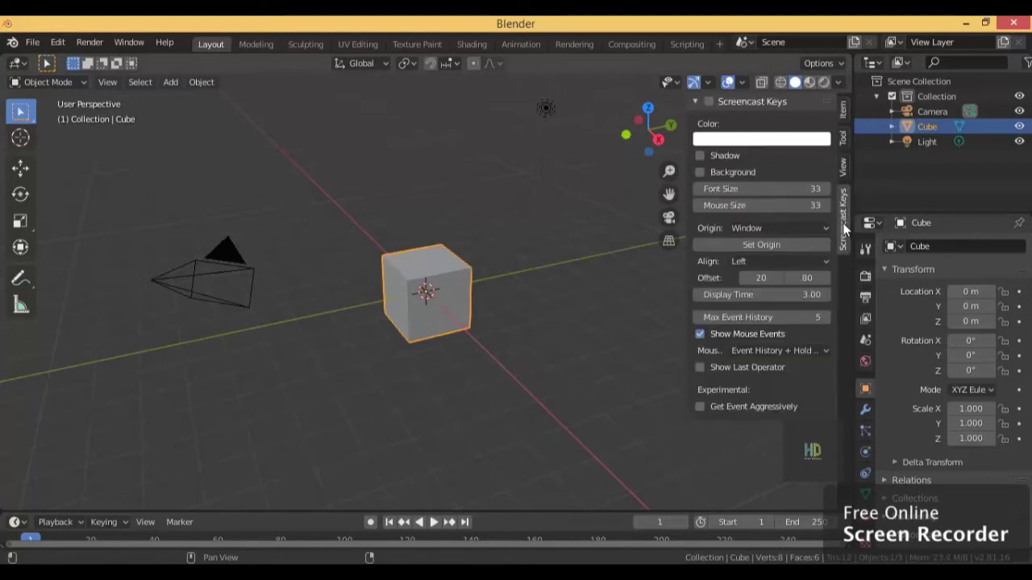
click(710, 101)
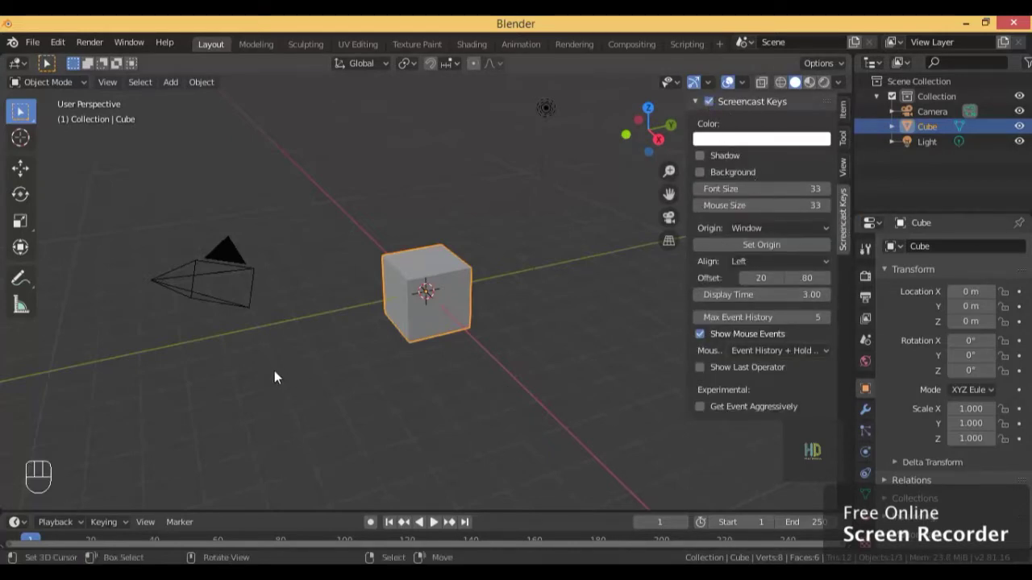
Deselect the cube, place the 3D cursor on the empty floor just beside it, and hide the sidebar
click(222, 395)
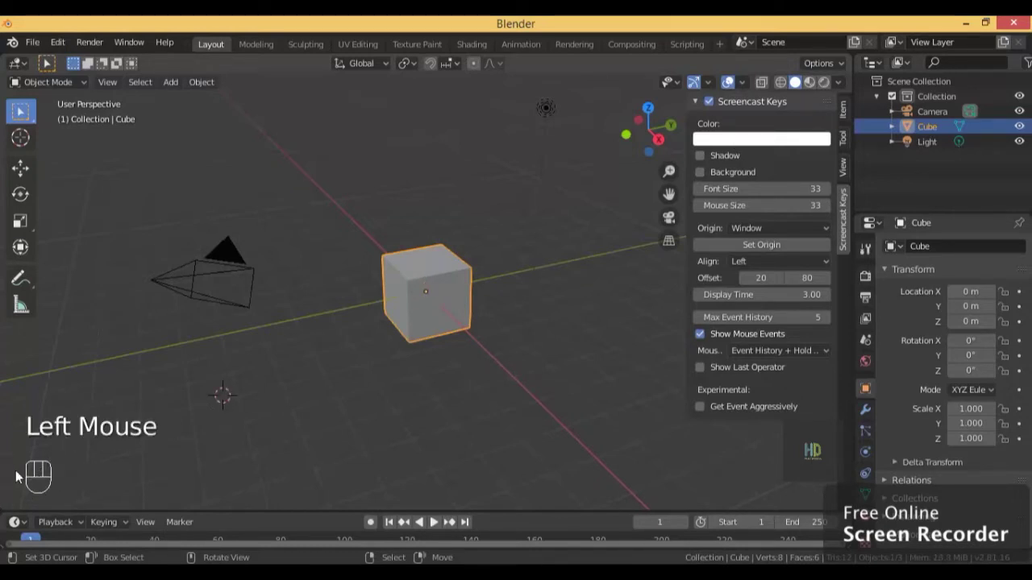
click(122, 454)
click(121, 455)
right_click(229, 445)
middle_drag(229, 448, 231, 448)
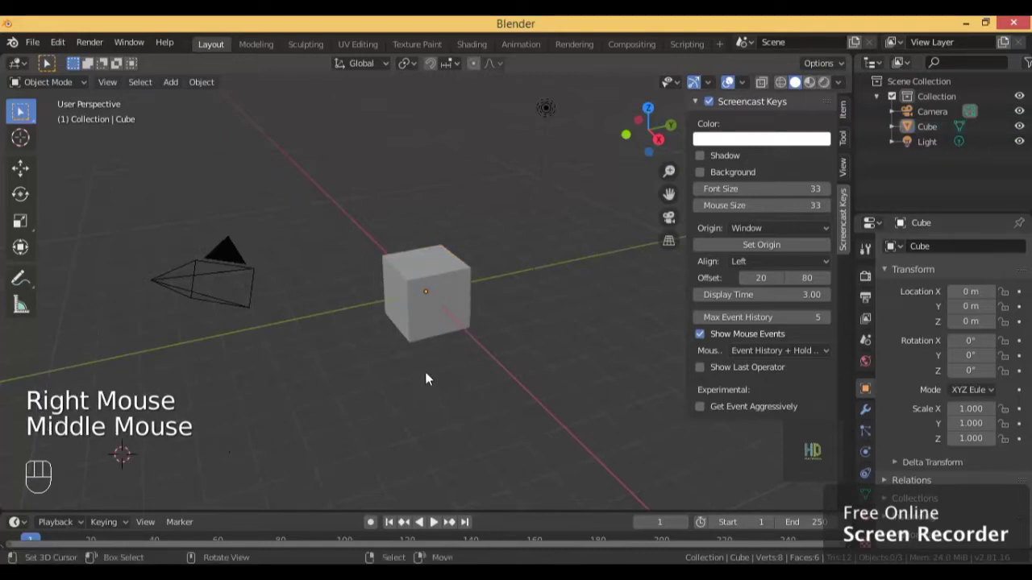
click(506, 347)
drag(683, 129, 838, 129)
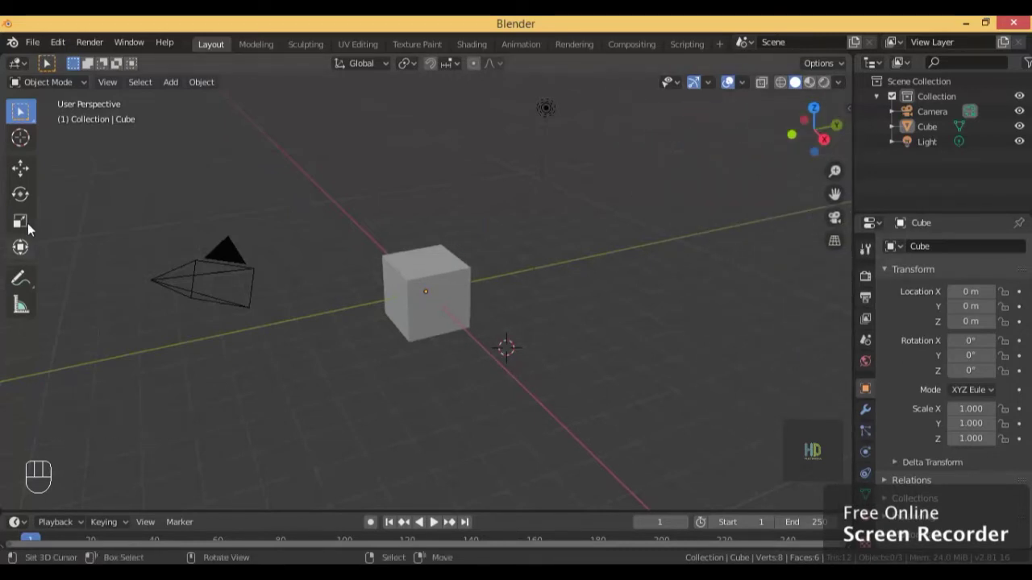
Select the cube and use the Move tool gizmo along its axes and freely, ending near X 1.08, Y -1.94, Z 2.09 m
click(21, 170)
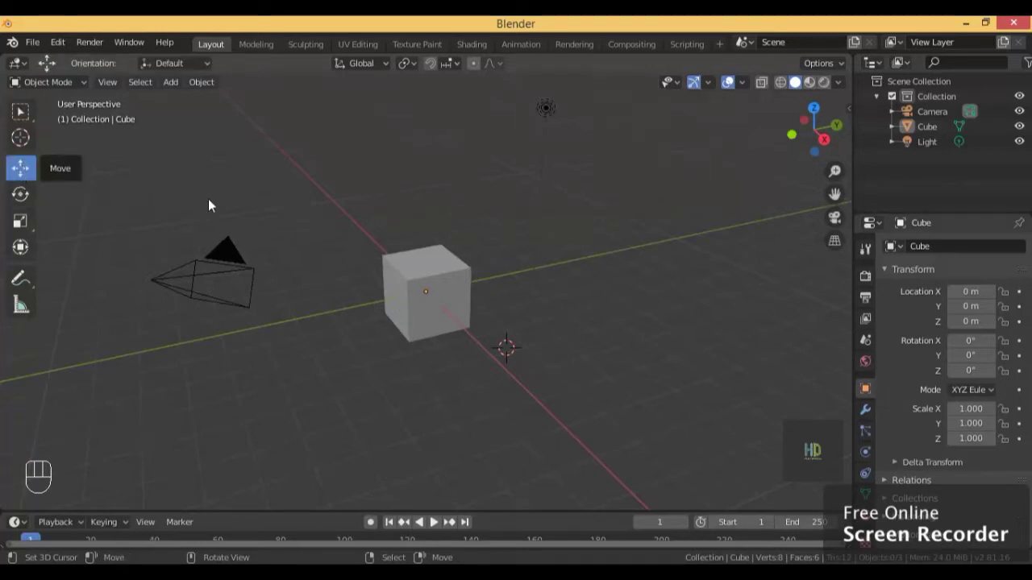
click(419, 296)
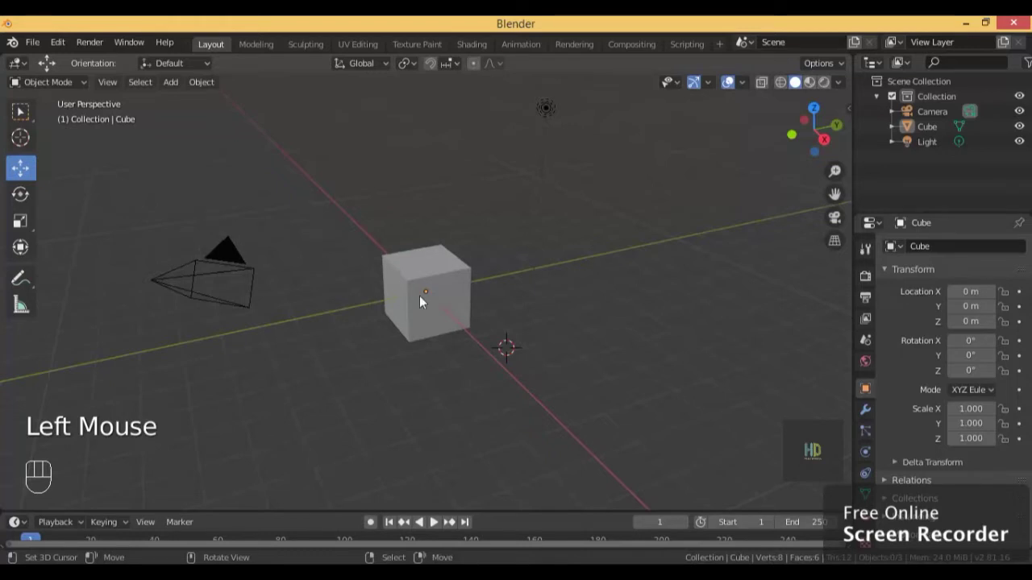
right_click(420, 296)
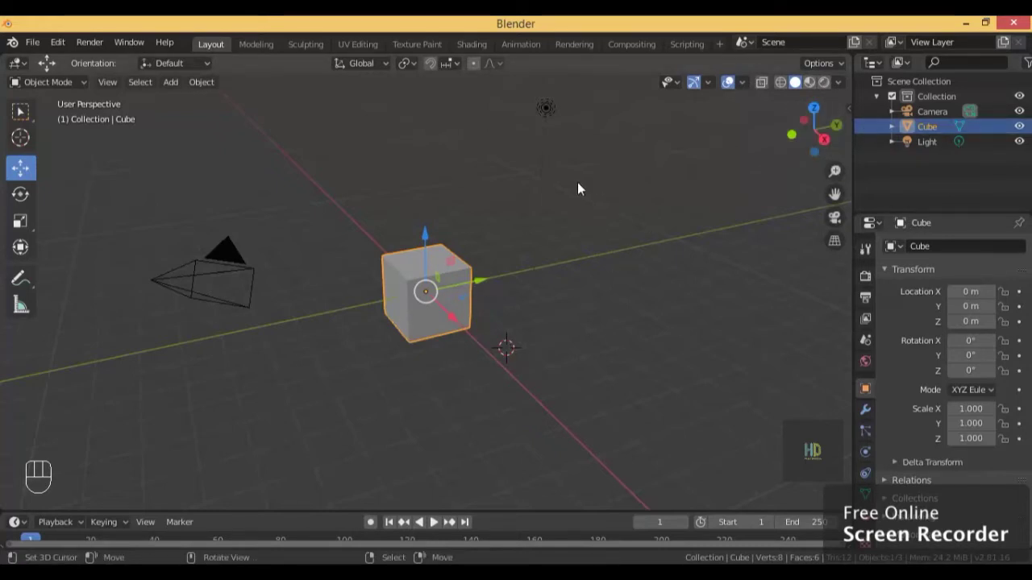
drag(426, 244, 421, 145)
drag(493, 184, 465, 240)
drag(443, 144, 437, 202)
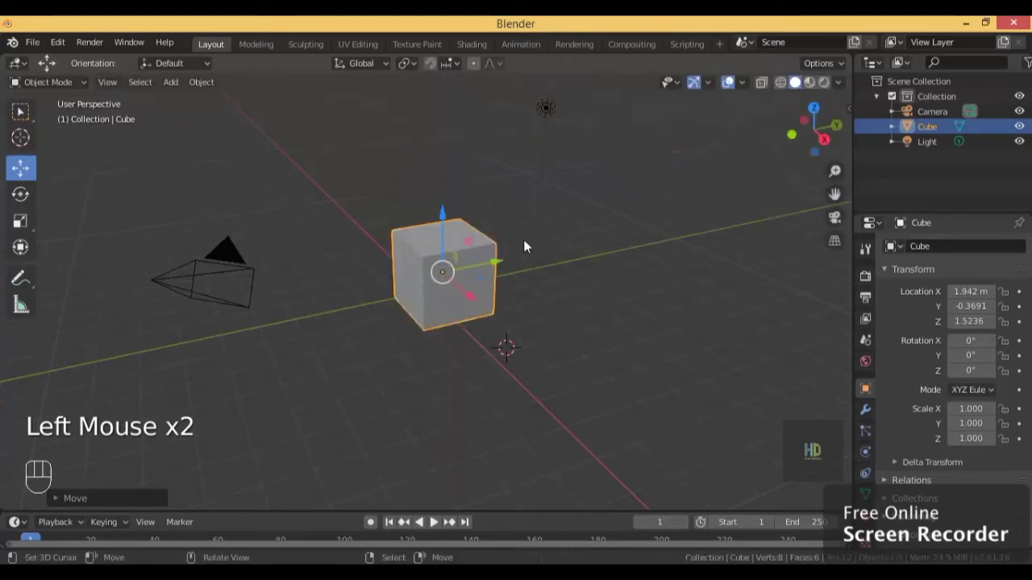
mouse_move(495, 268)
mouse_down()
mouse_move(429, 276)
mouse_move(486, 271)
mouse_up()
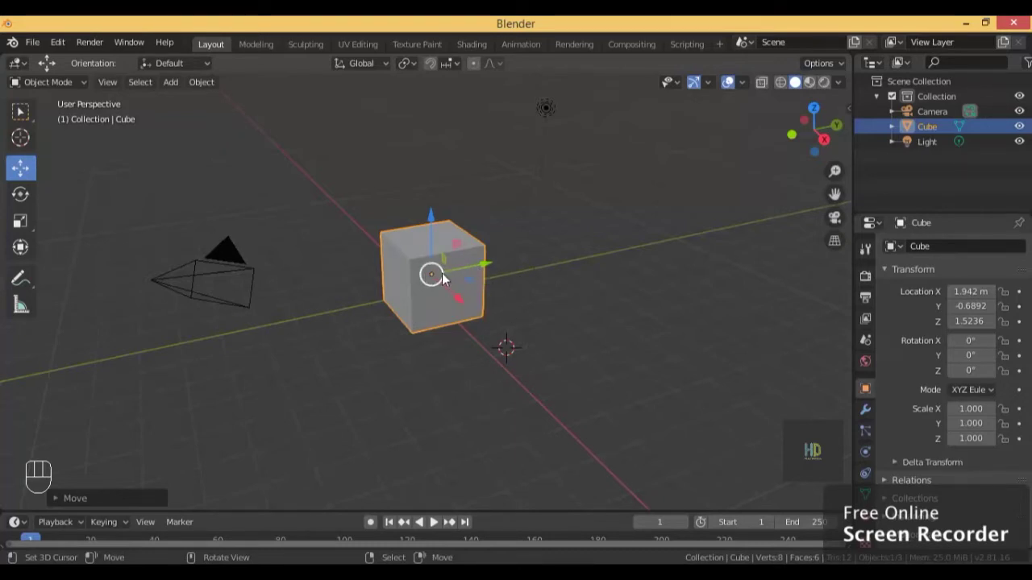
drag(428, 275, 383, 259)
click(389, 248)
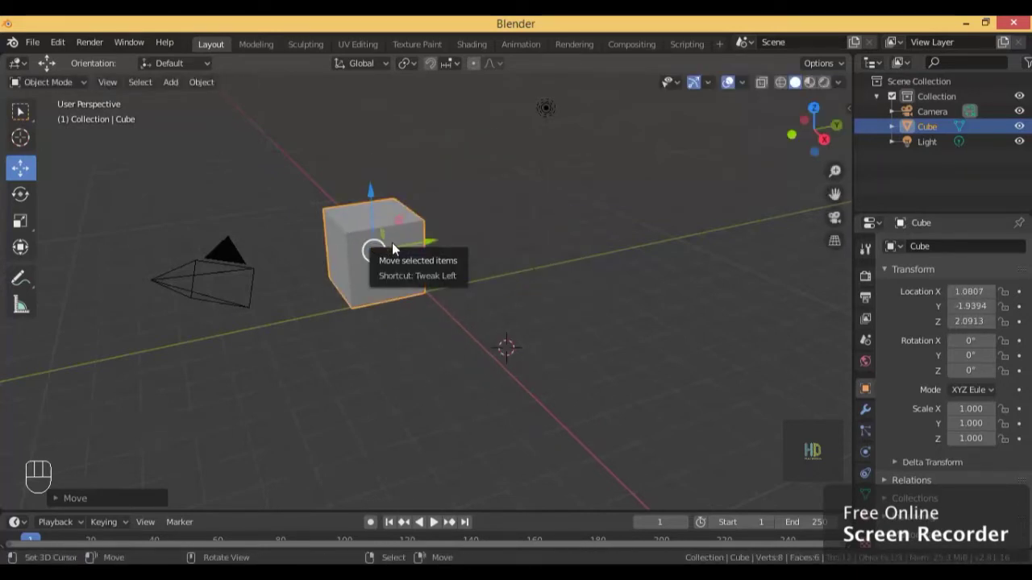
Move the cube along the X, Z and Y gizmo axes to about X 0.22, Y -0.48, Z 2.15 m
middle_drag(423, 263, 572, 232)
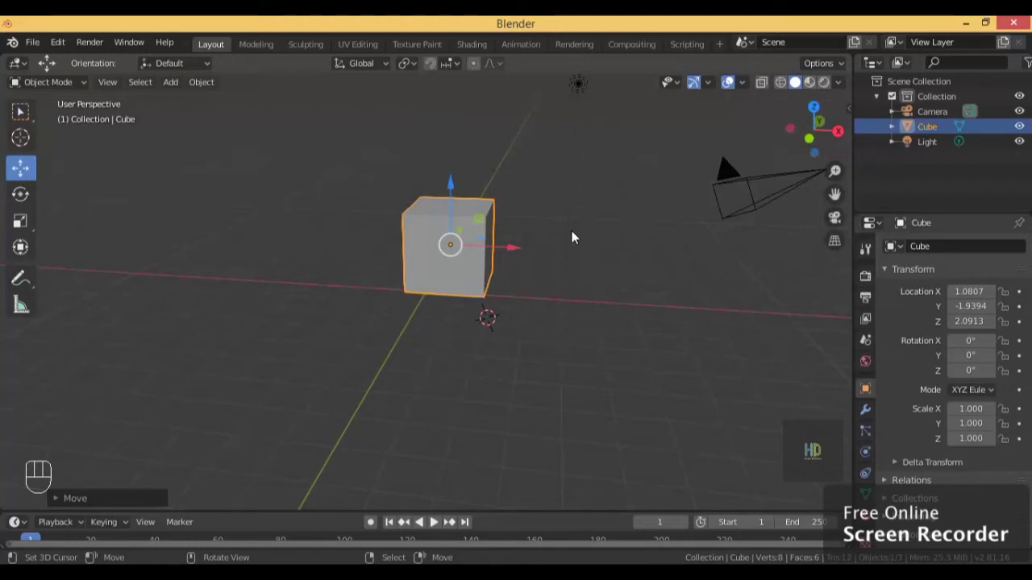
mouse_move(511, 239)
middle_down()
mouse_move(472, 258)
mouse_move(387, 255)
mouse_move(386, 233)
mouse_move(566, 240)
mouse_move(528, 244)
middle_up()
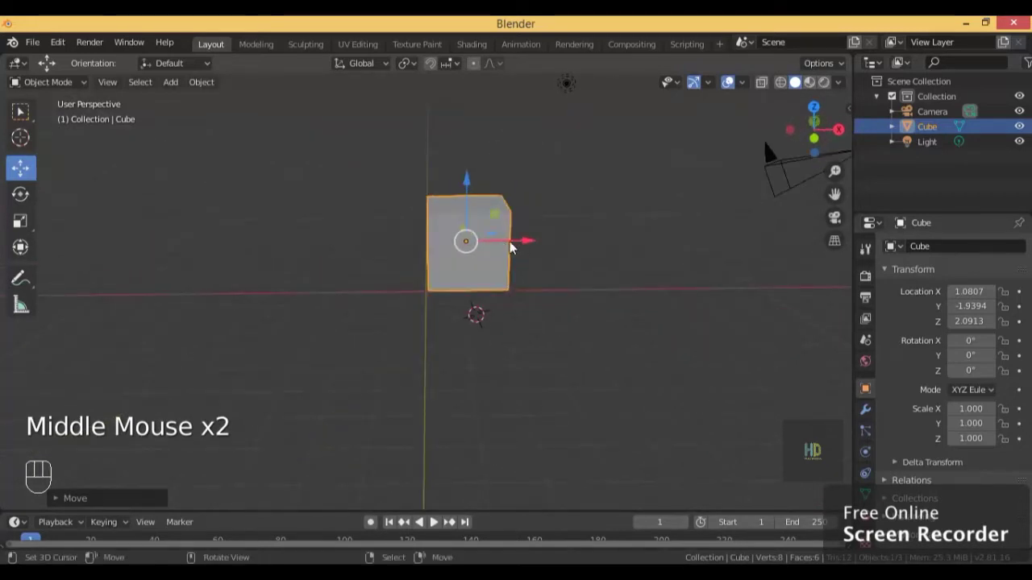
drag(525, 243, 454, 231)
mouse_move(433, 186)
mouse_down()
mouse_move(438, 107)
mouse_move(427, 272)
mouse_move(426, 181)
mouse_up()
middle_drag(482, 228, 427, 238)
drag(408, 245, 439, 223)
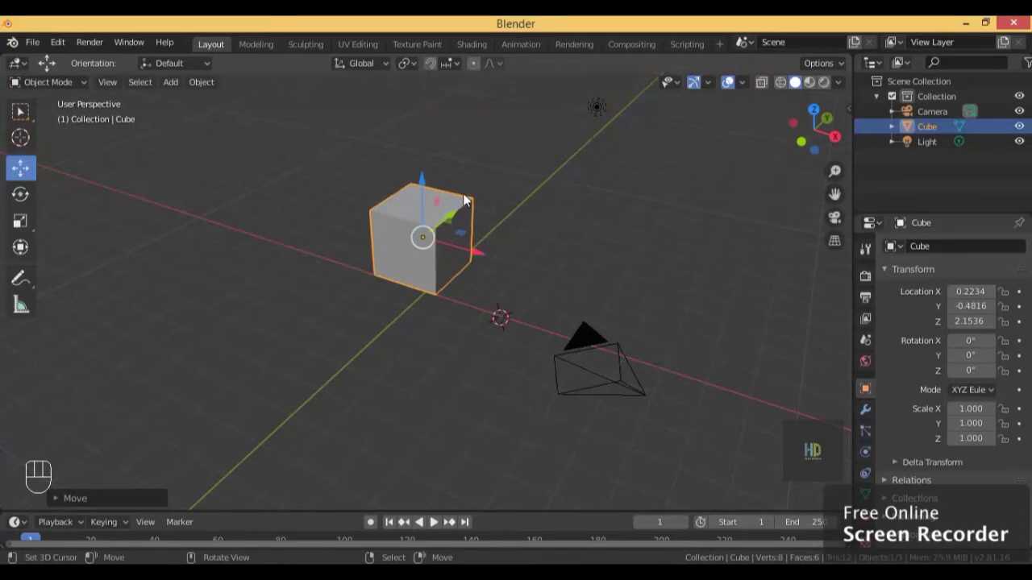
Grab the cube freely twice and place it at about X -0.02, Y -0.78, Z 1.97 m
key(g)
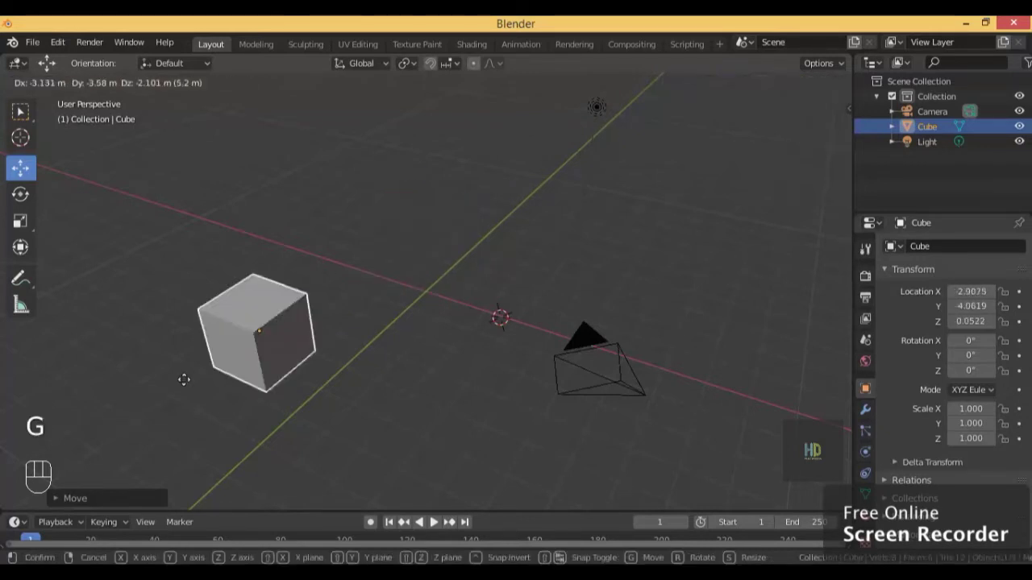
click(435, 206)
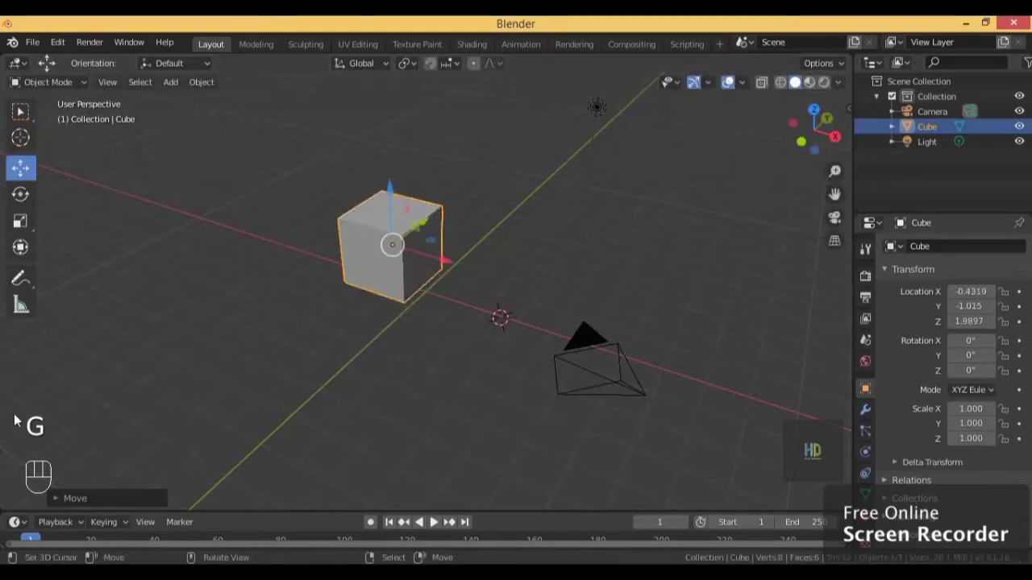
key(g)
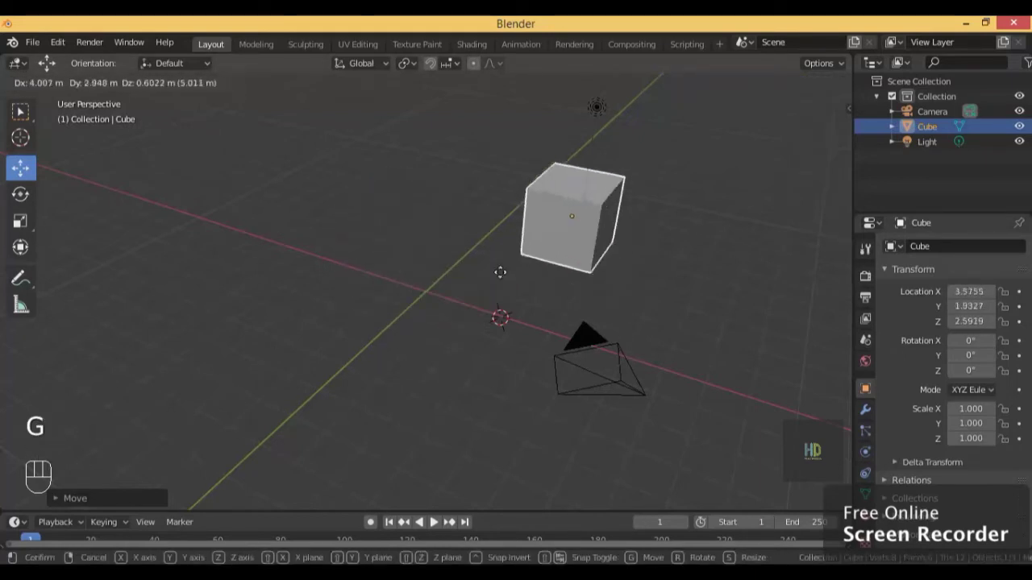
click(439, 321)
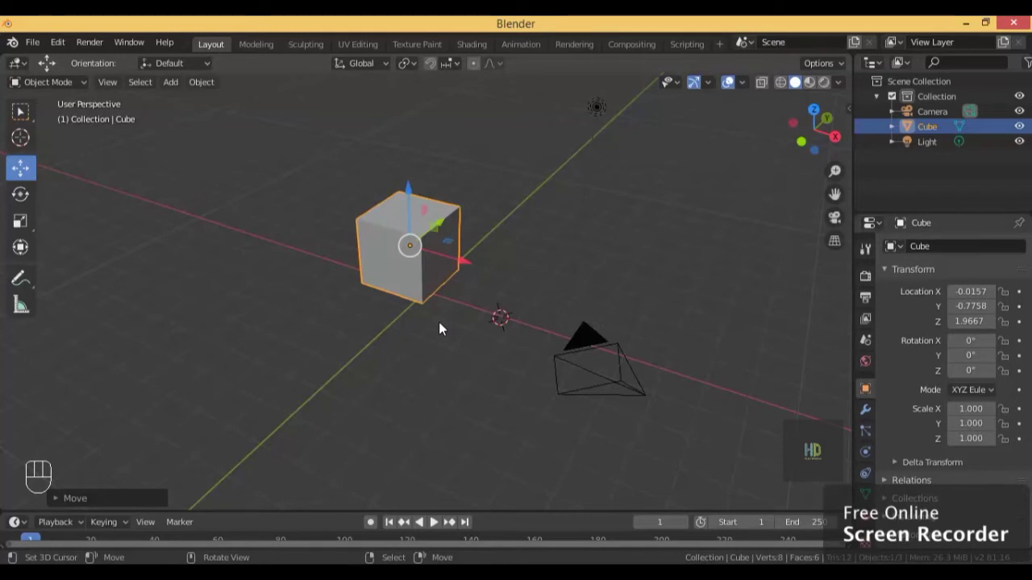
Move the cube along only the global X axis to about 0.38 m and along only global Y to about -0.57 m
key(g)
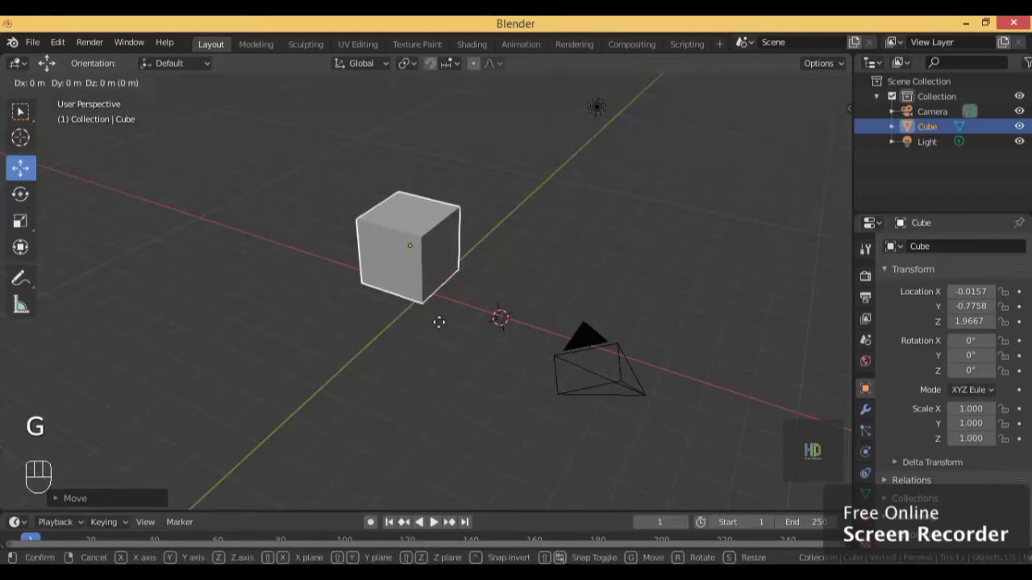
key(x)
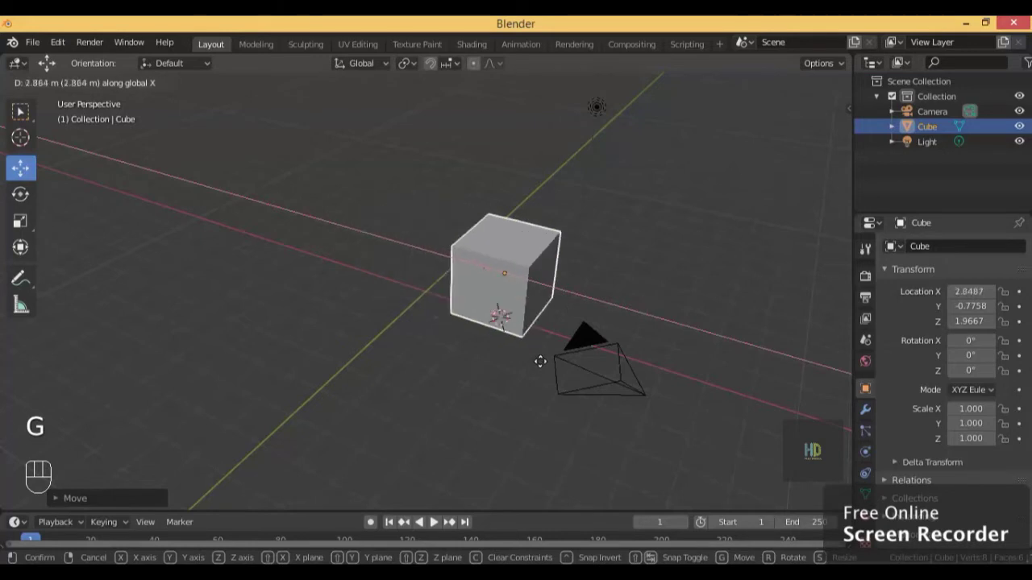
right_click(438, 367)
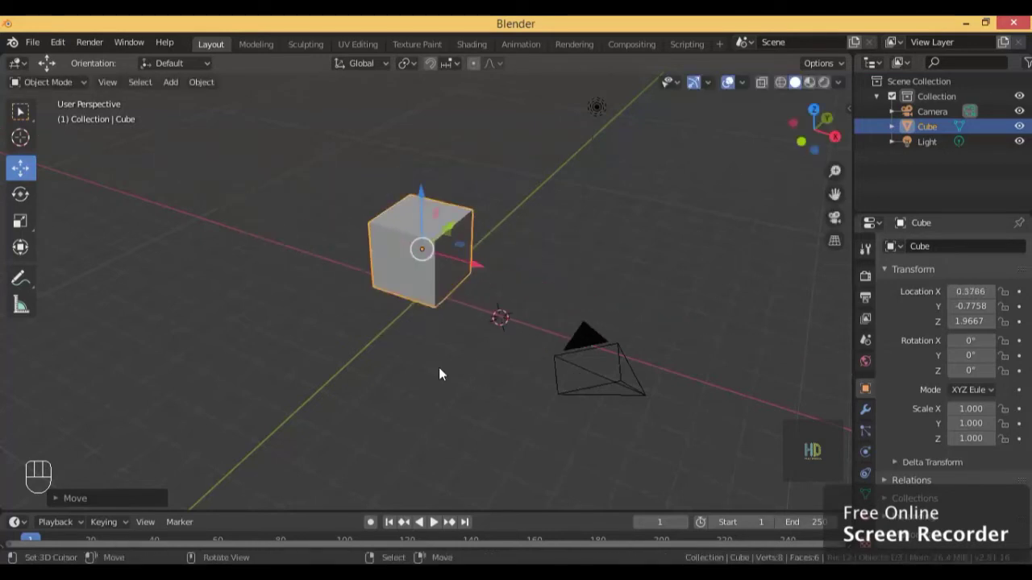
key(g)
key(y)
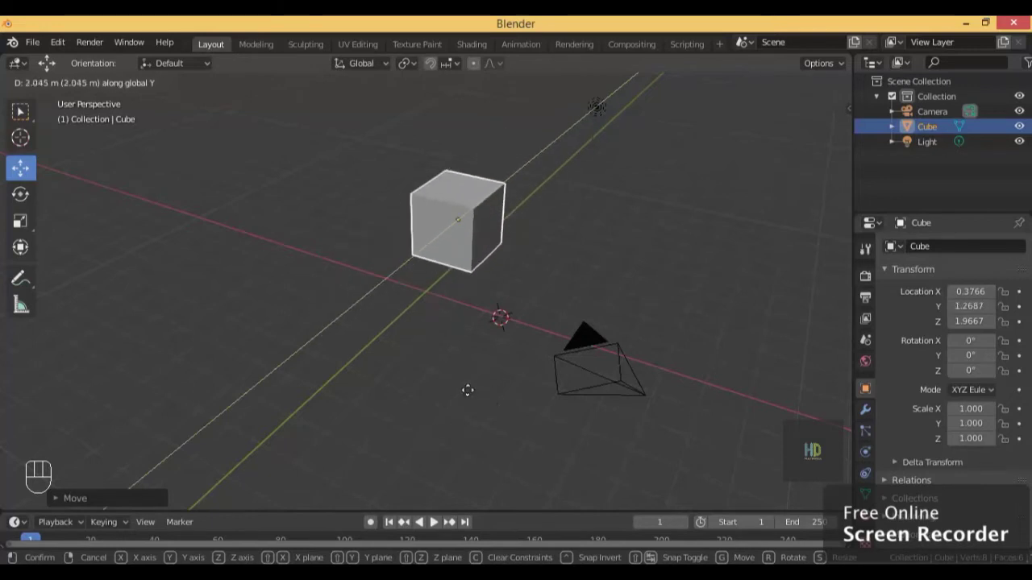
click(465, 390)
Raise the cube along only the global Z axis to about 2.26 m
key(g)
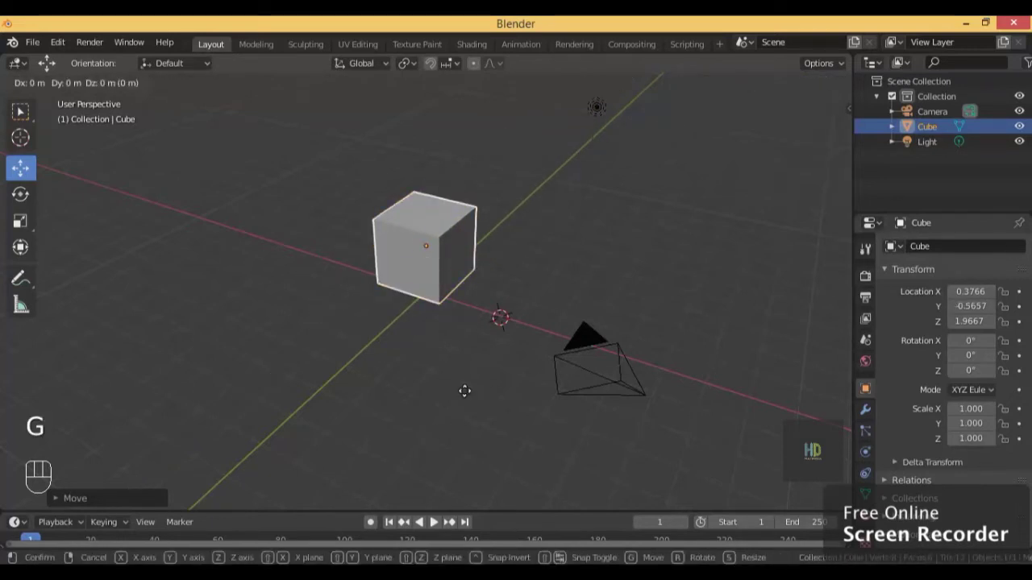
key(z)
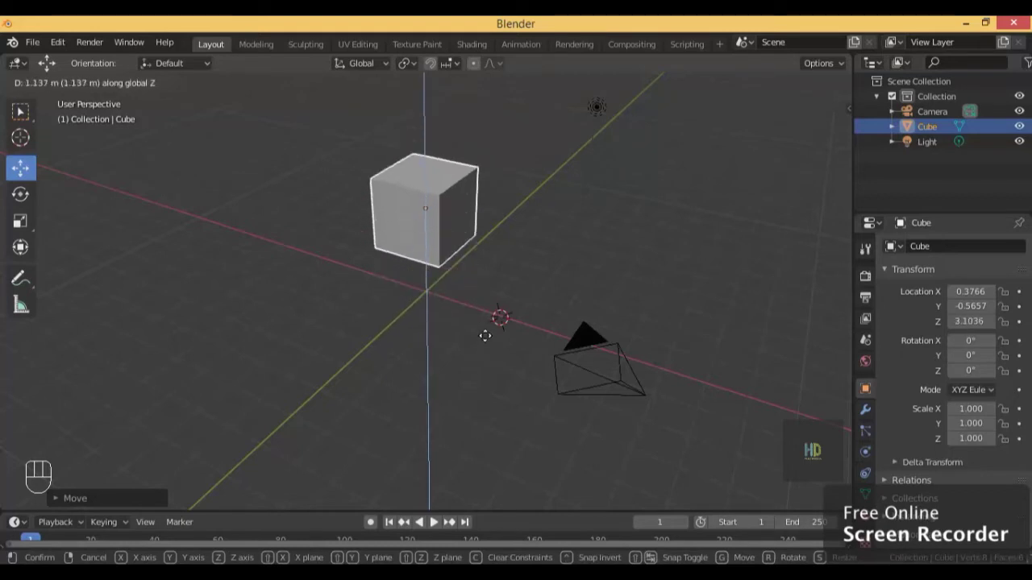
click(484, 381)
Try rotating the cube freely without an axis constraint and undo the rotation
middle_drag(486, 386, 506, 390)
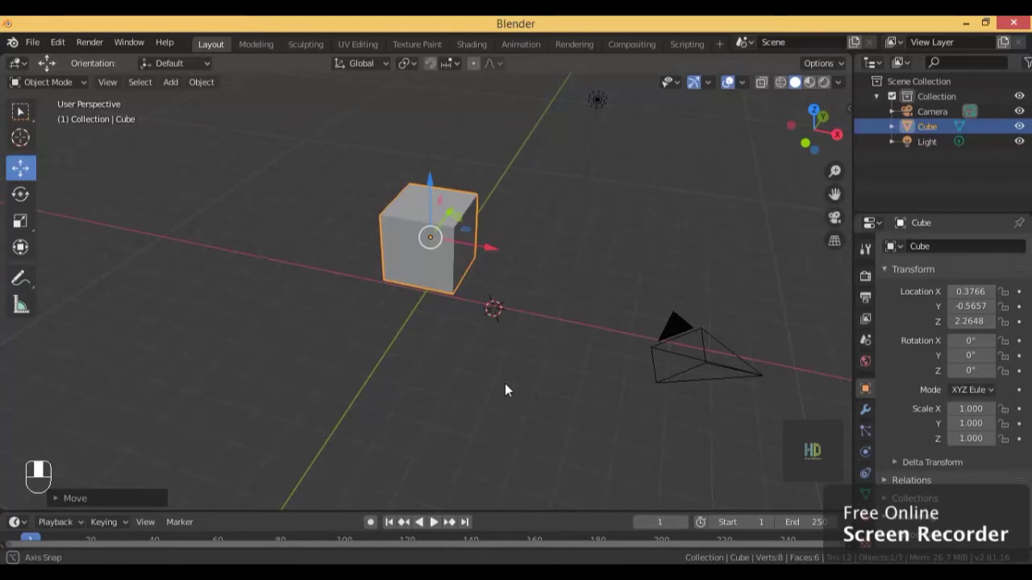
middle_drag(505, 390, 504, 390)
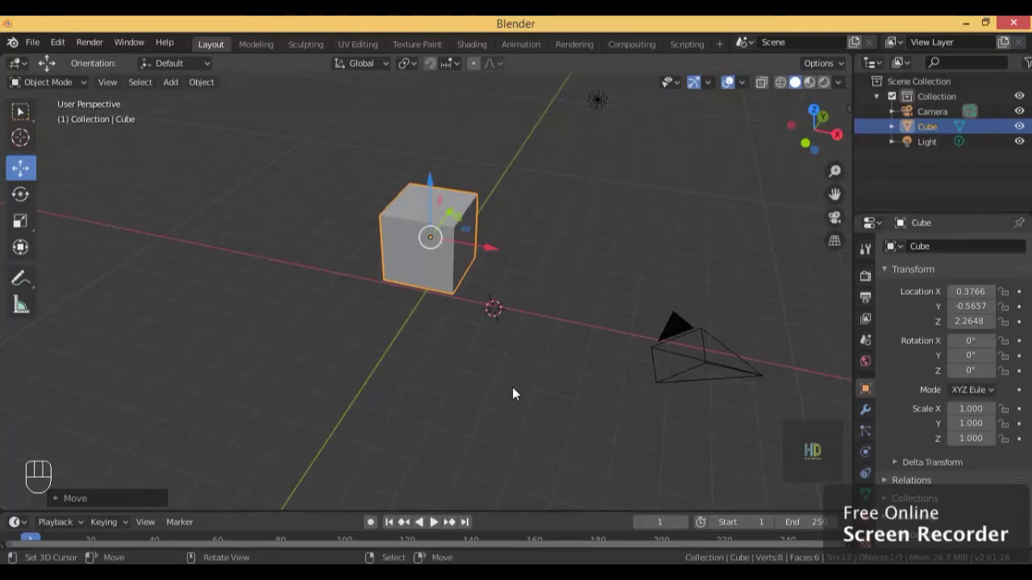
middle_drag(489, 279, 237, 238)
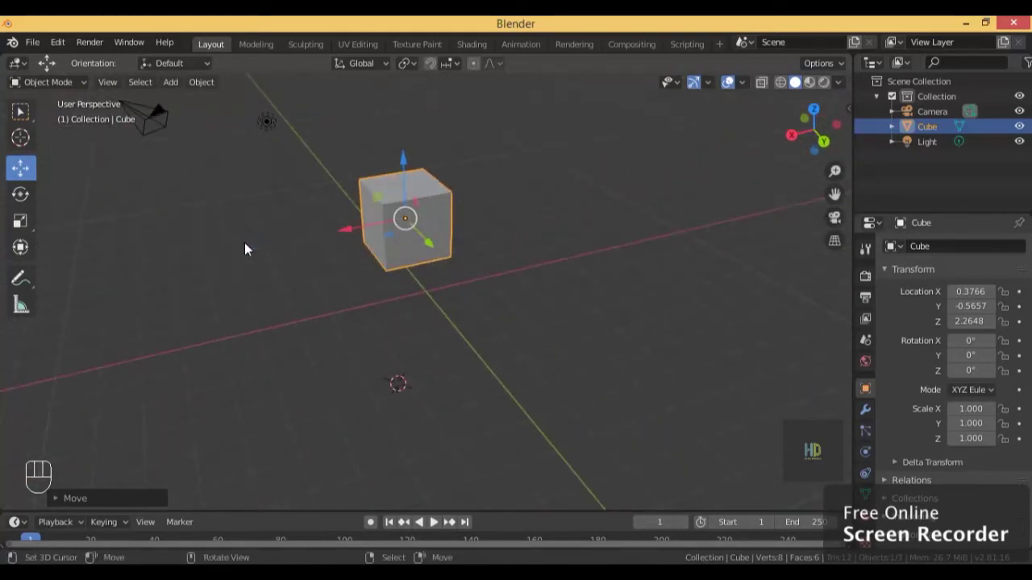
key(r)
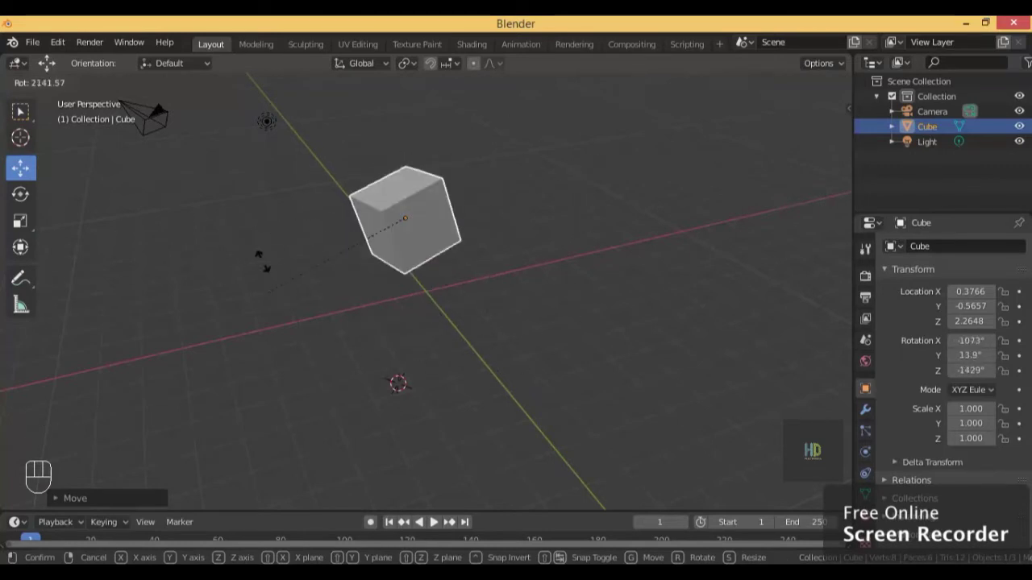
click(391, 269)
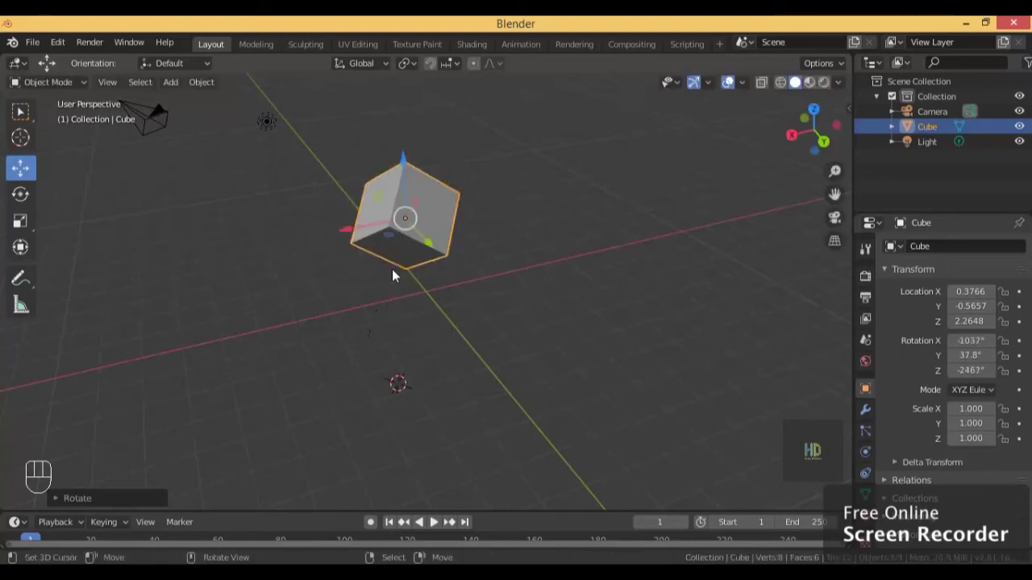
key(ctrl+z)
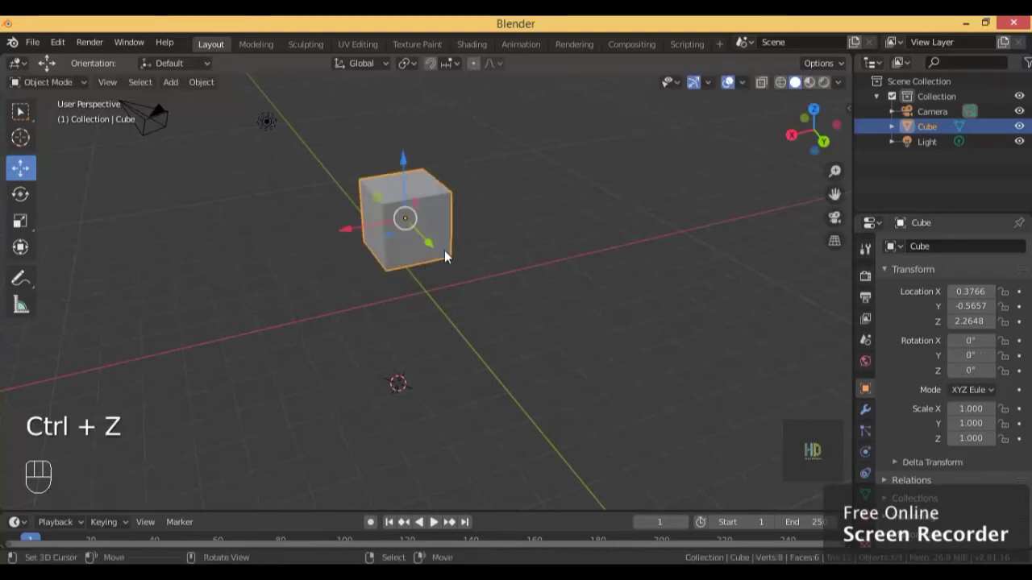
Try rotating the cube around the global Z axis and undo the rotation
key(r)
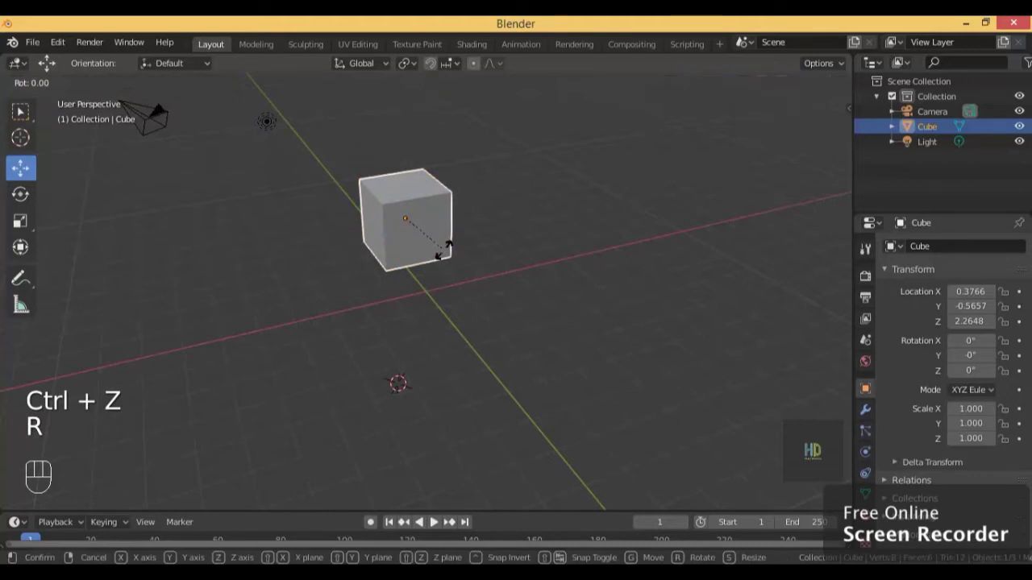
key(z)
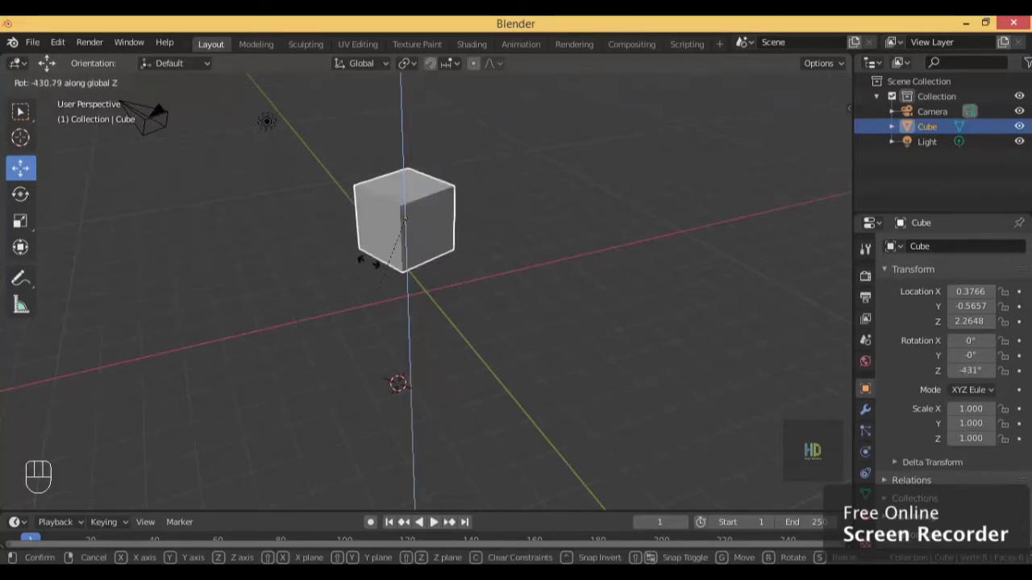
click(387, 221)
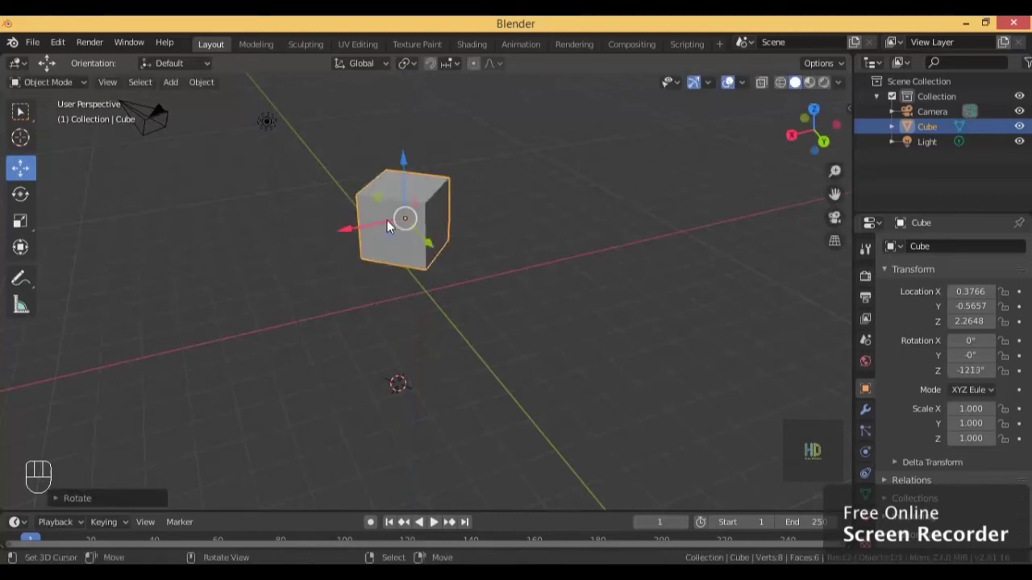
key(ctrl+z)
Try rotating the cube around the global X axis and undo the rotation
key(r)
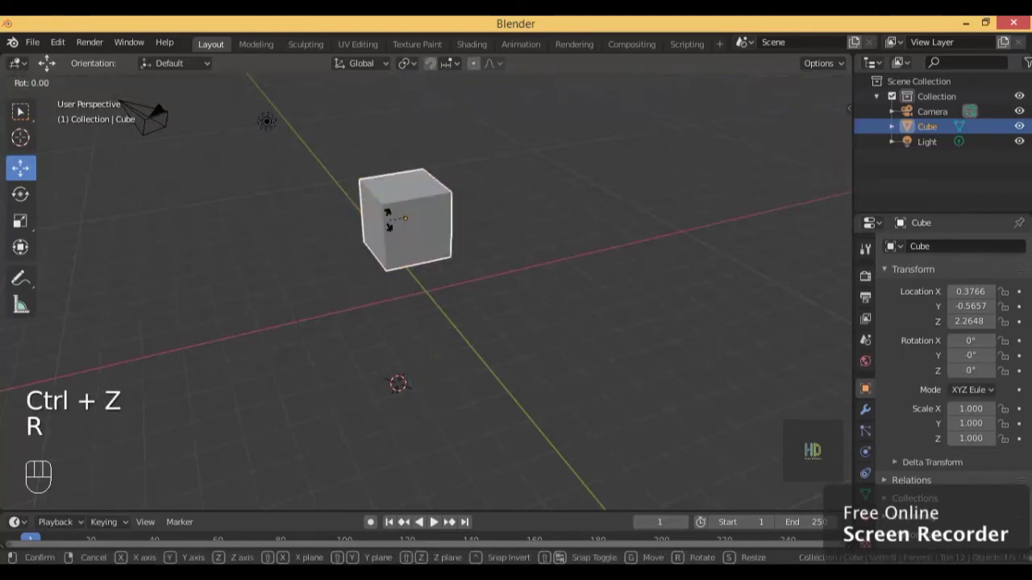
key(x)
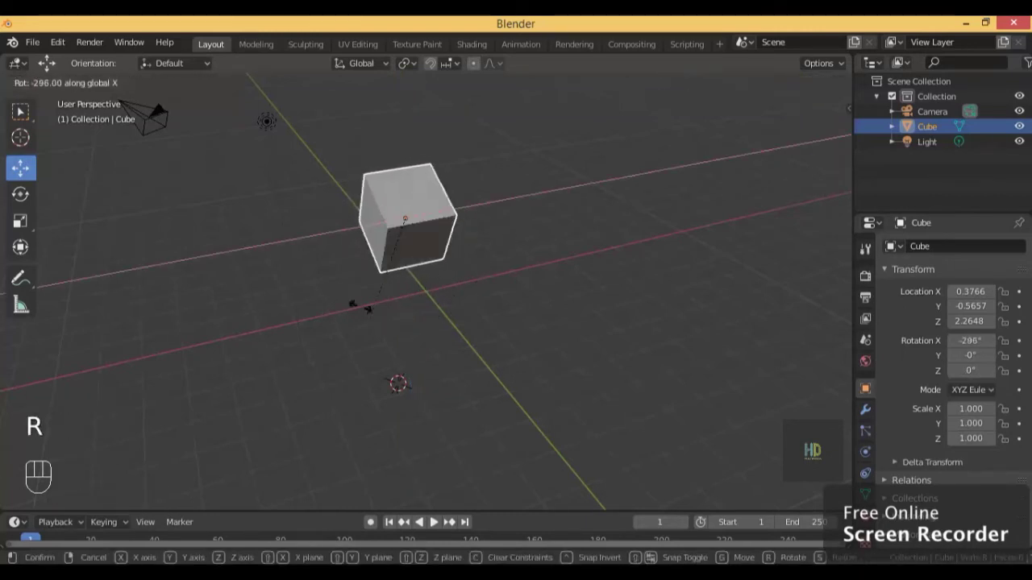
click(396, 194)
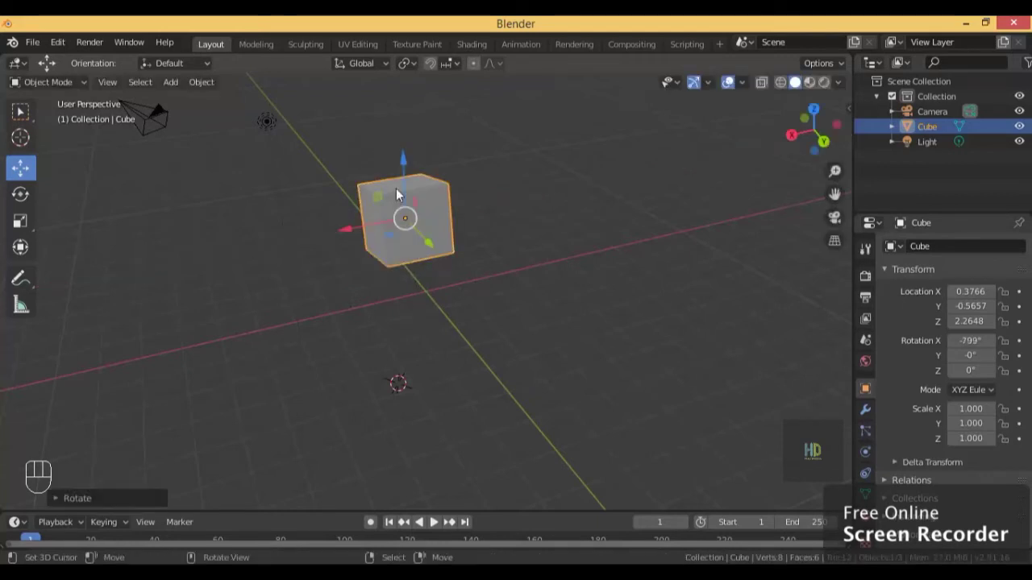
key(ctrl+z)
Try rotating the cube around the global Y axis and undo the rotation
key(r)
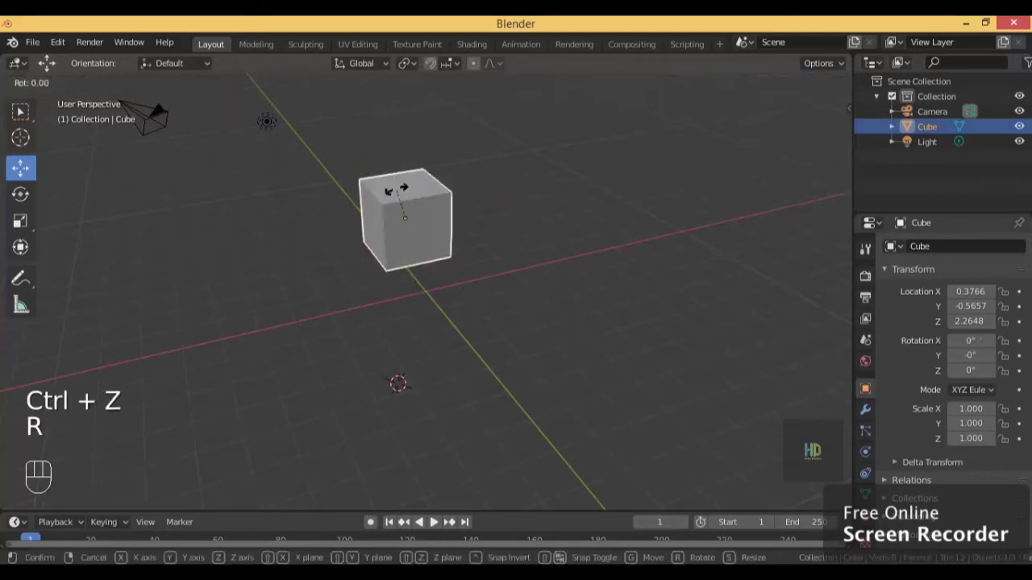
key(y)
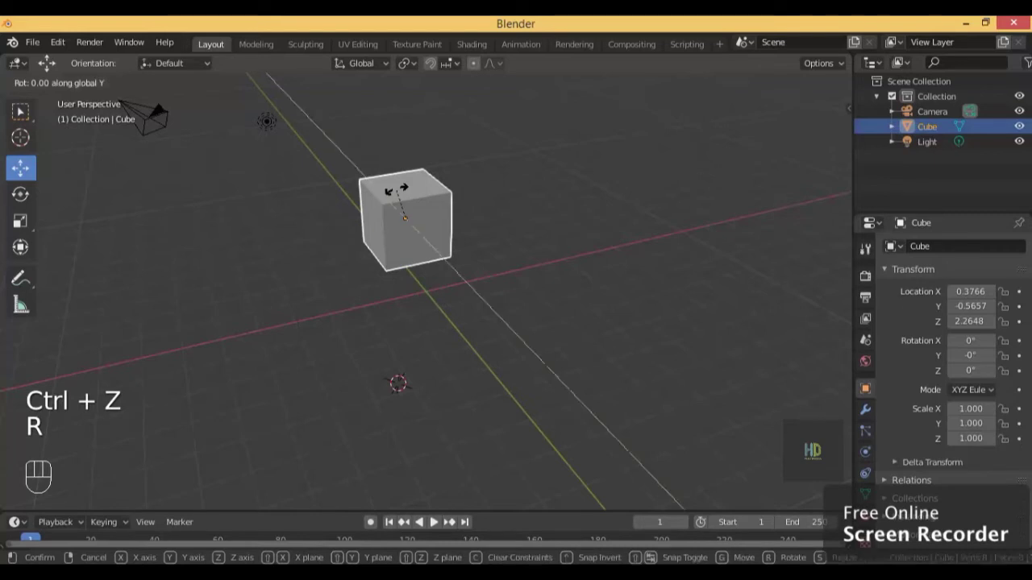
click(436, 294)
key(ctrl+z)
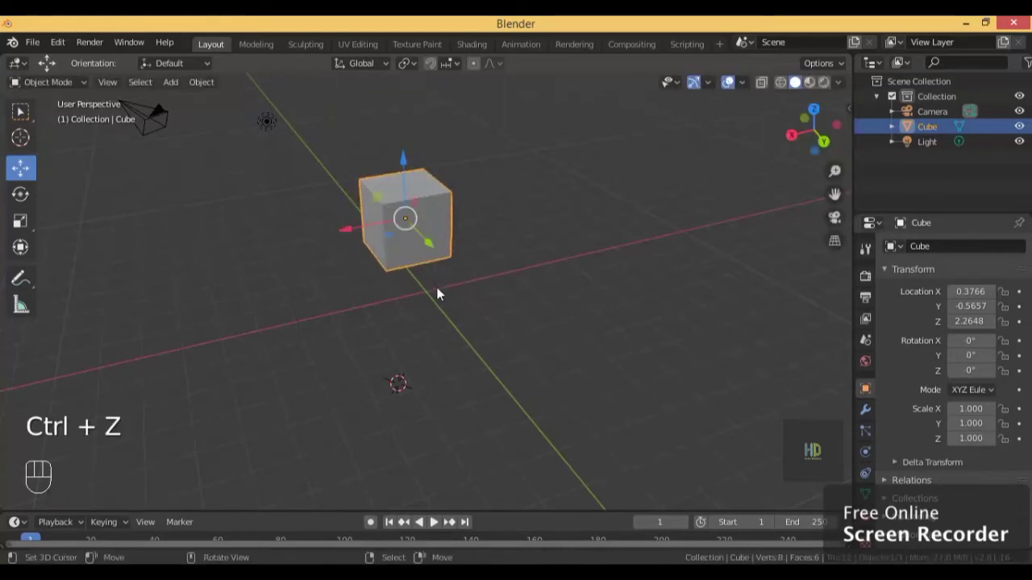
Rotate the cube by exactly 45° around the global X axis
middle_drag(437, 294, 557, 295)
scroll(557, 295, up, 2)
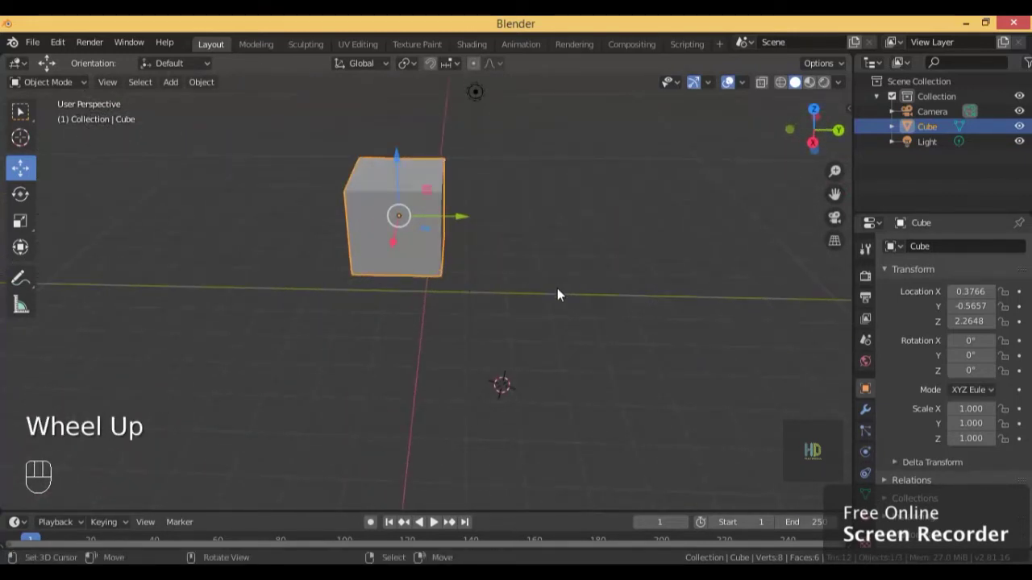
key(r)
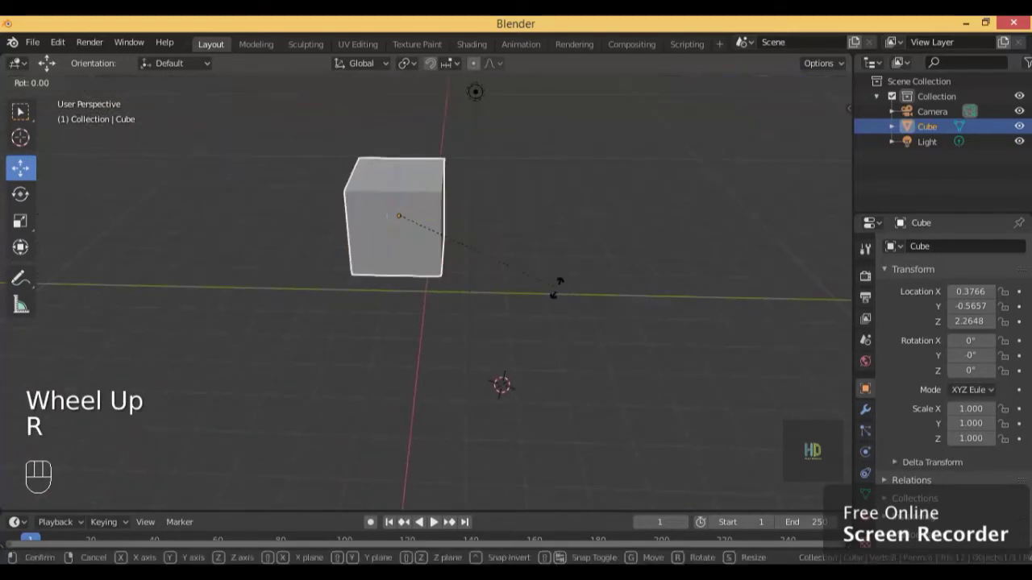
key(x)
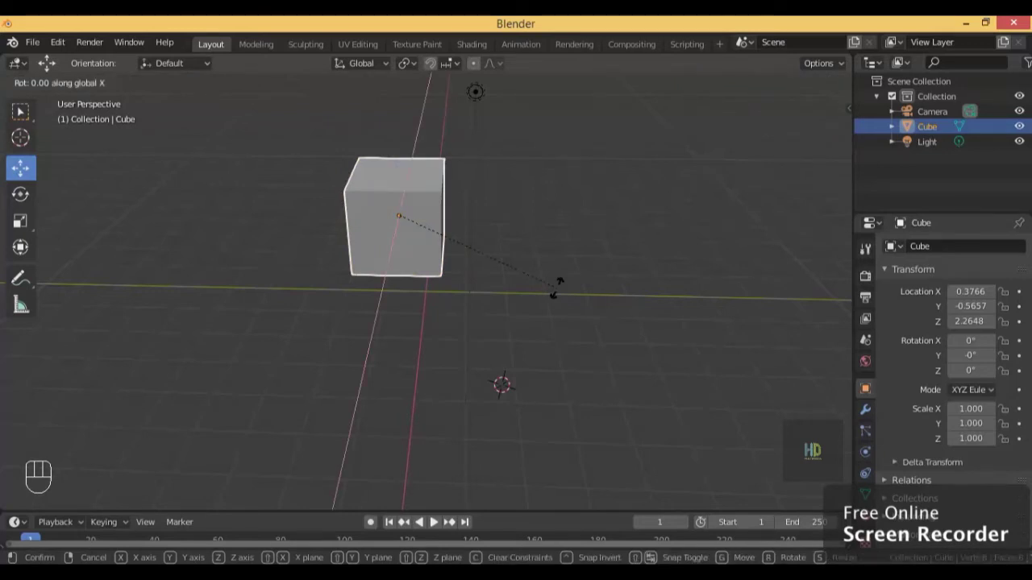
text(45)
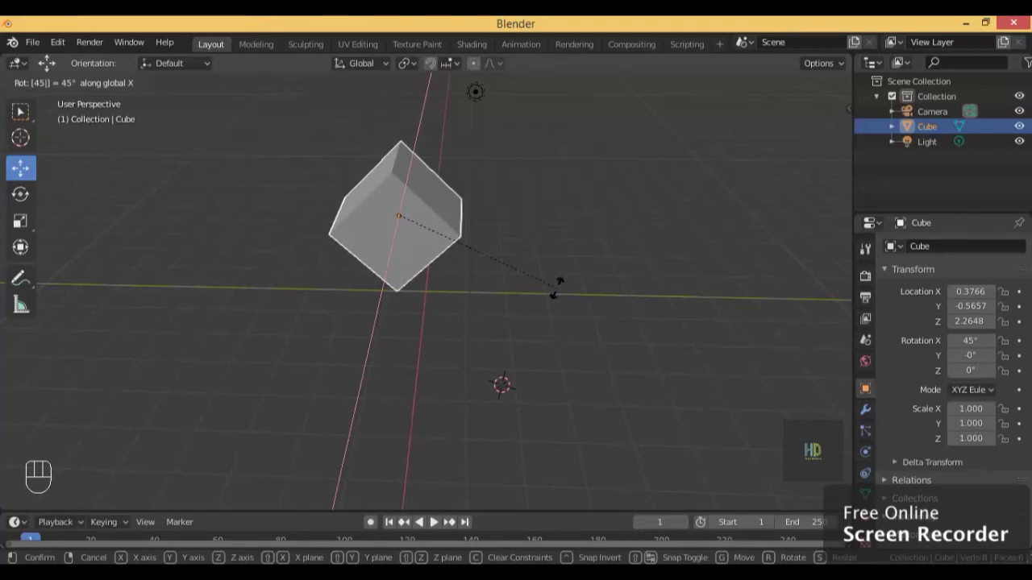
key(Return)
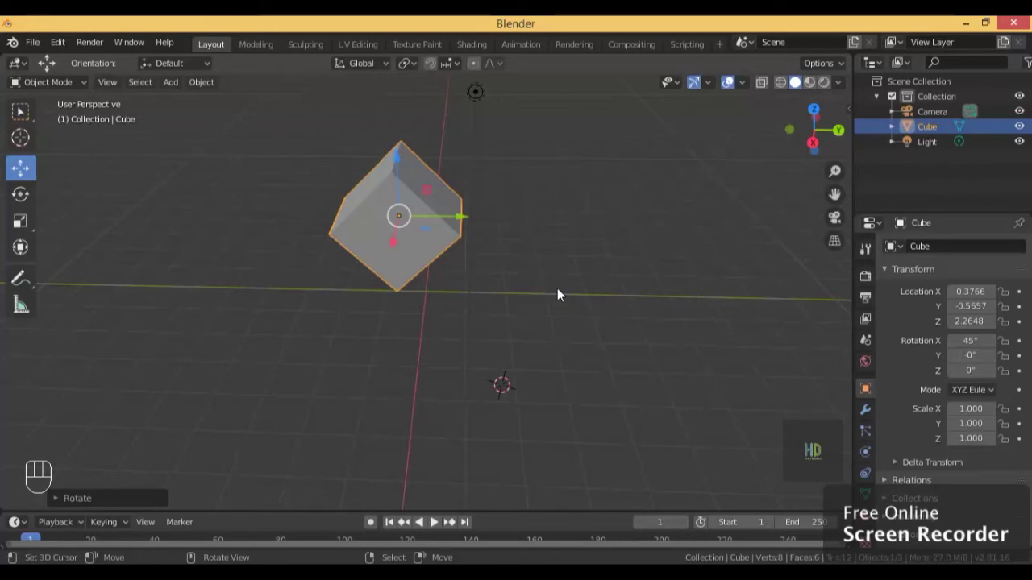
Rotate the cube by exactly 45° around the global Y axis
key(r)
key(y)
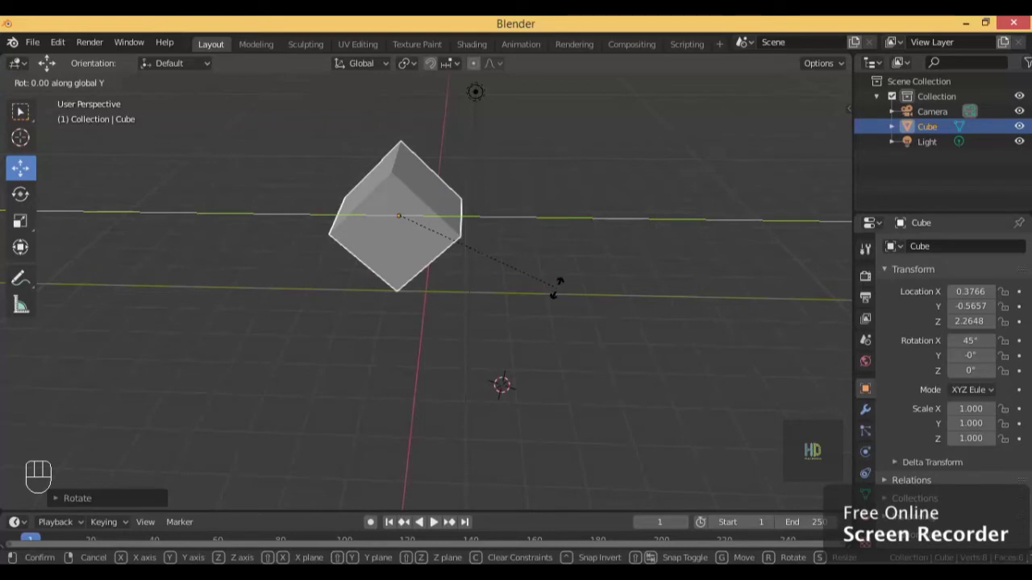
text(45)
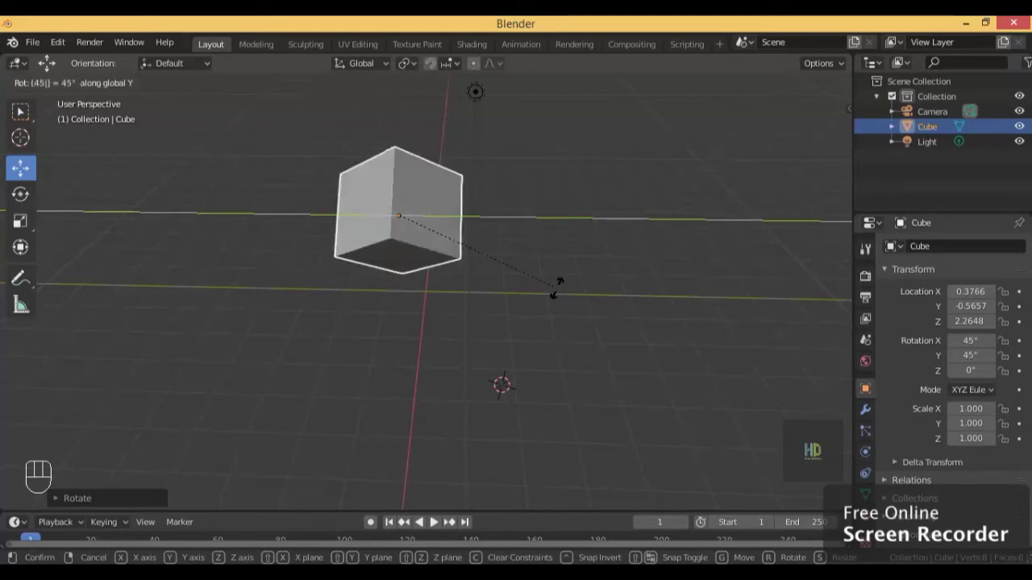
key(Return)
Clear all of the cube's rotation and lower it along the global Z axis to about 0.30 m
middle_drag(557, 293, 655, 232)
key(alt+r)
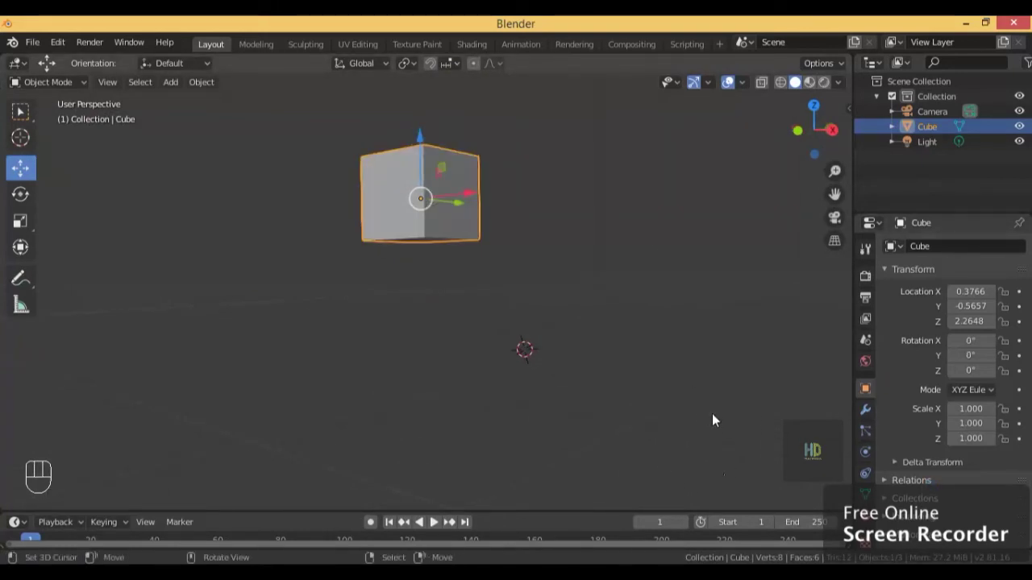
drag(420, 145, 420, 266)
middle_drag(420, 266, 316, 290)
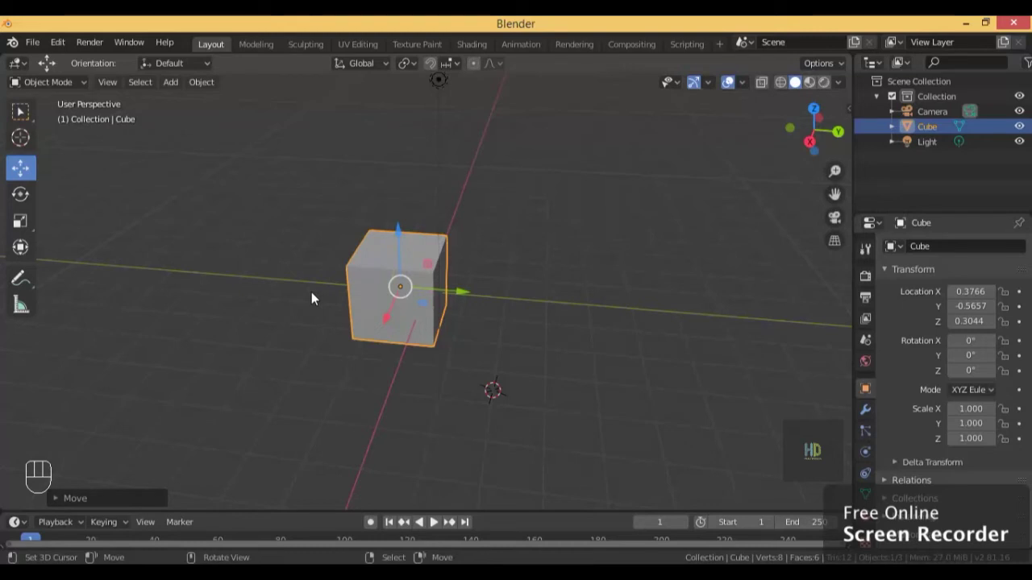
Scale the cube uniformly to about 1.05, and stretch it along only global X to a scale of about 2.58
key(s)
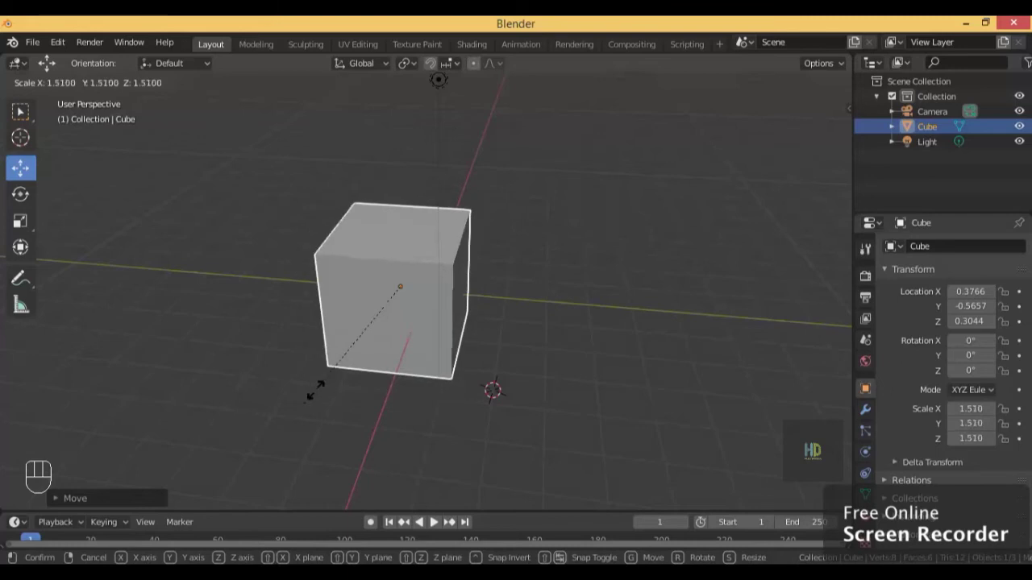
click(340, 364)
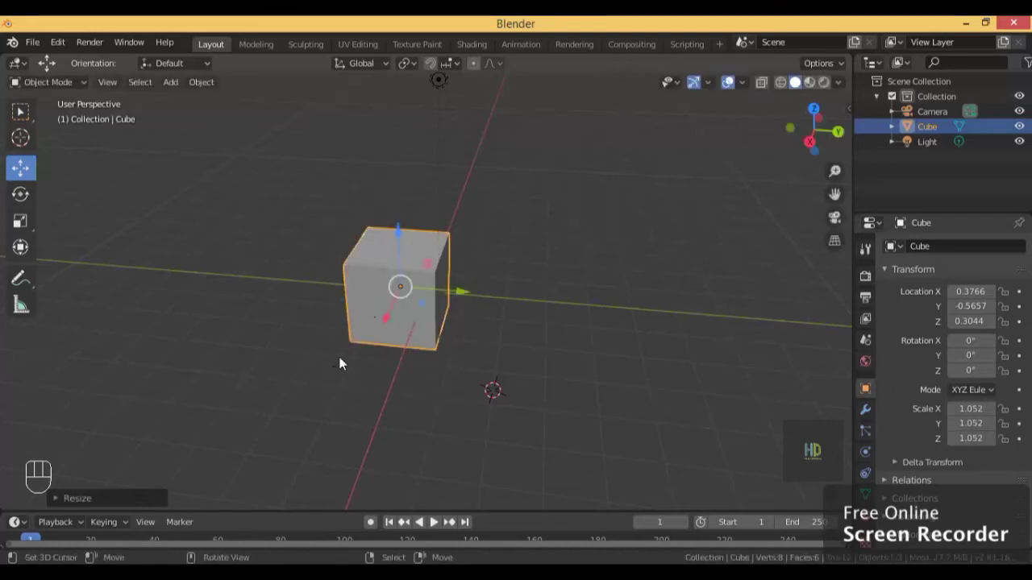
key(s)
key(x)
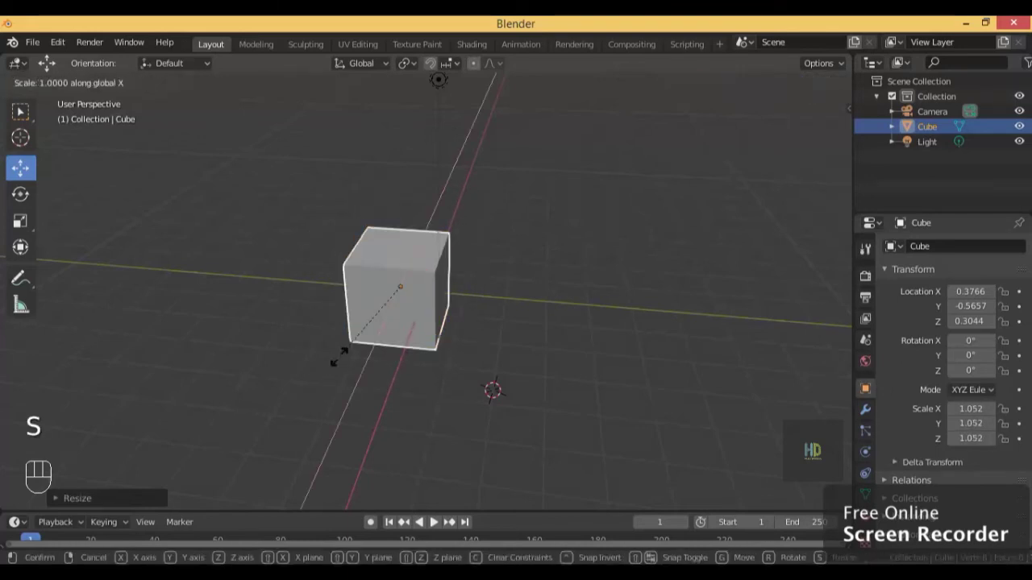
click(279, 486)
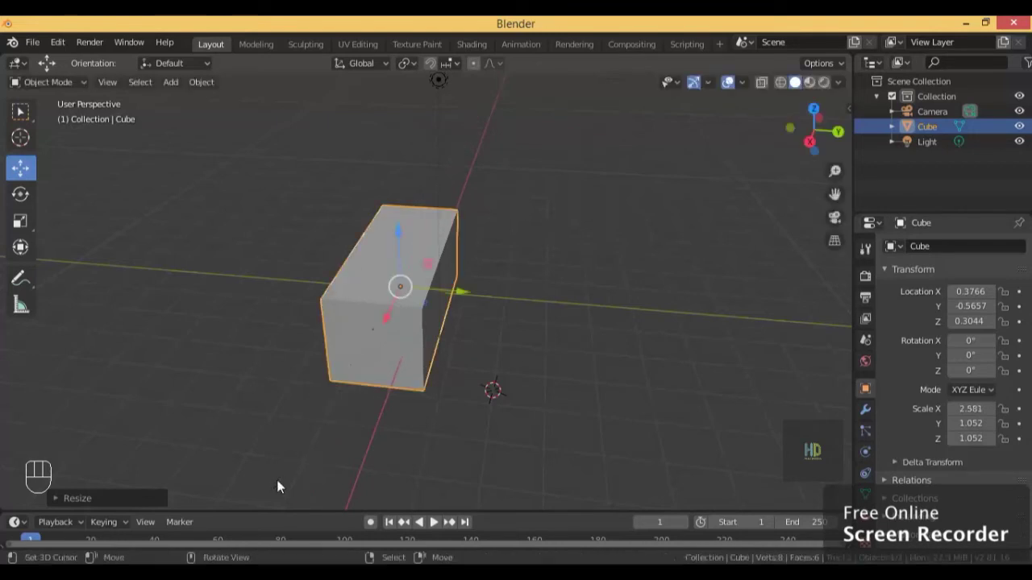
Stretch the cube along only the global Y axis to a scale of about 2.34
middle_drag(494, 386, 368, 374)
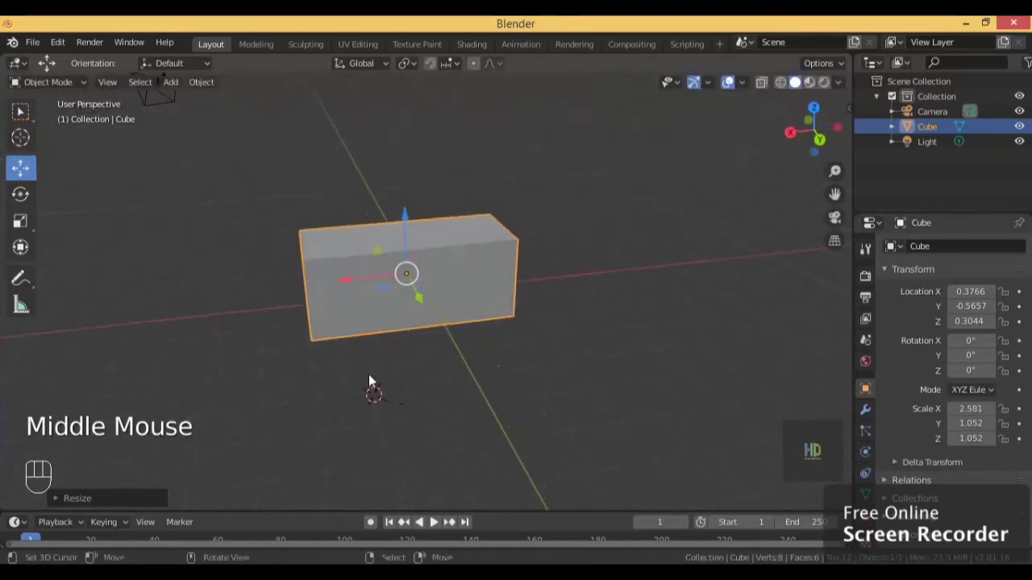
key(s)
key(y)
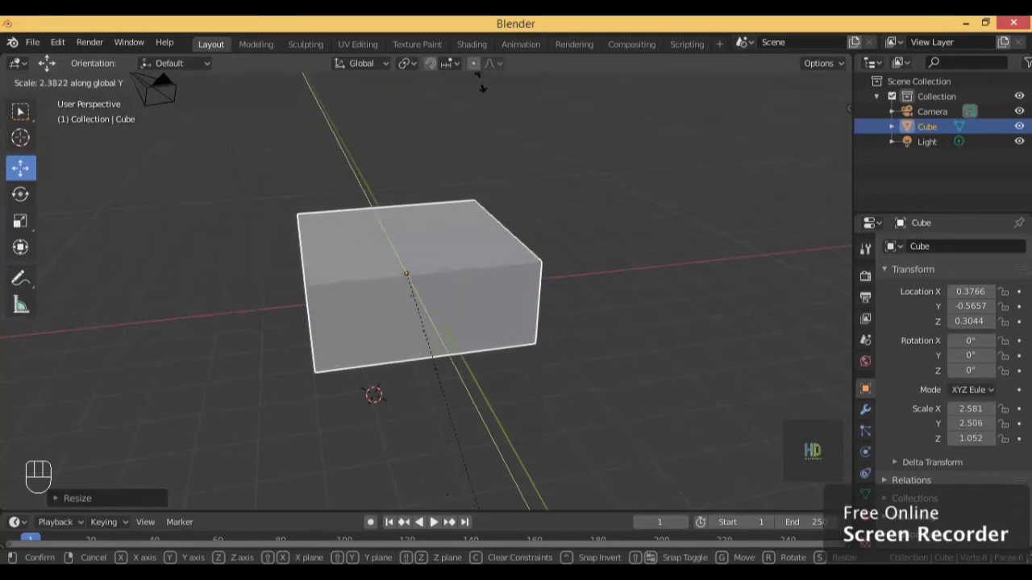
click(477, 490)
Flatten the cube along only the global Z axis to a scale of about 0.44
middle_drag(528, 440, 694, 425)
key(s)
key(z)
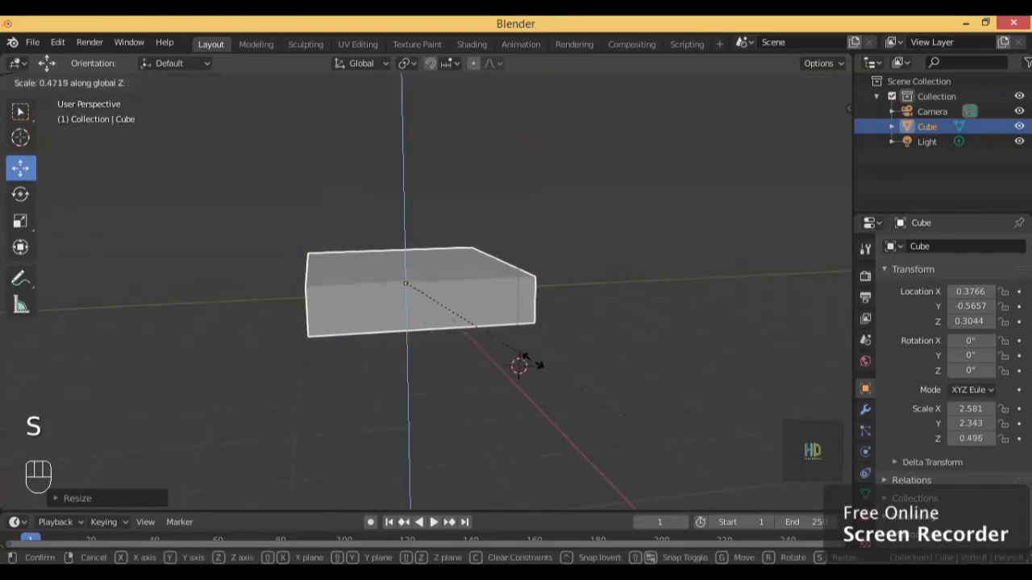
click(516, 354)
Scale the flattened cube by a factor of exactly 2 along the global X axis
middle_click(538, 352)
middle_drag(539, 353, 510, 403)
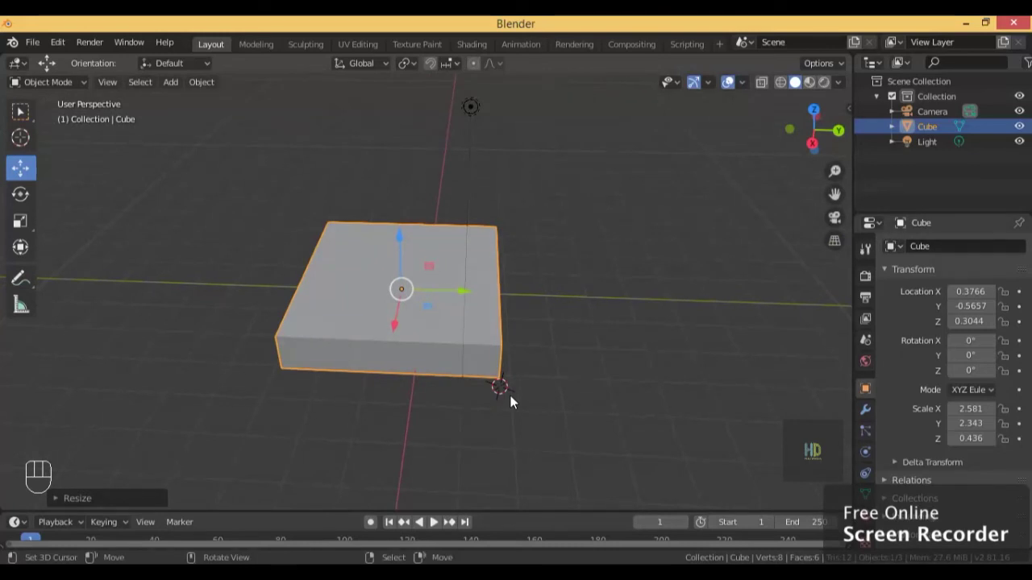
key(s)
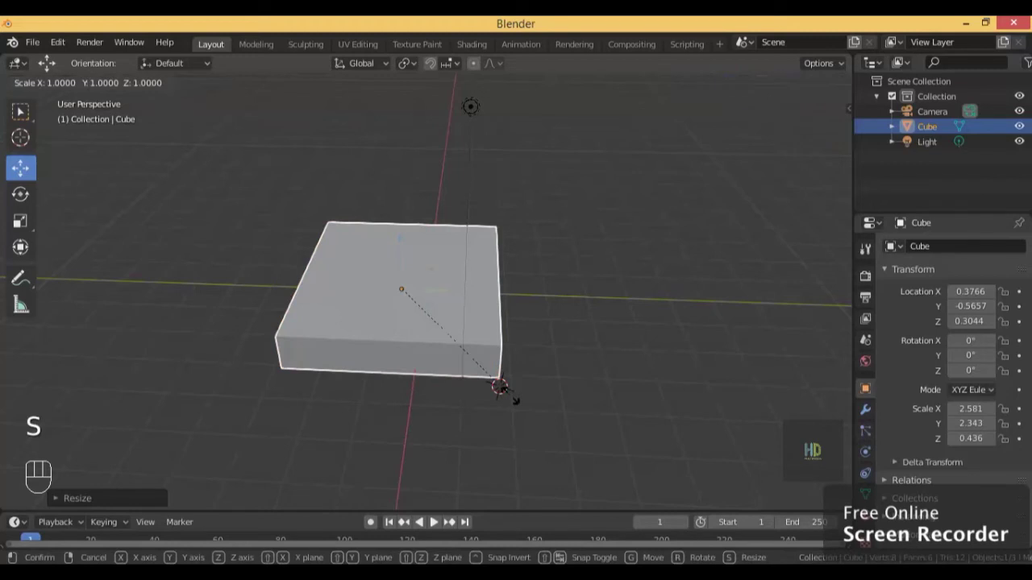
key(x)
key(2)
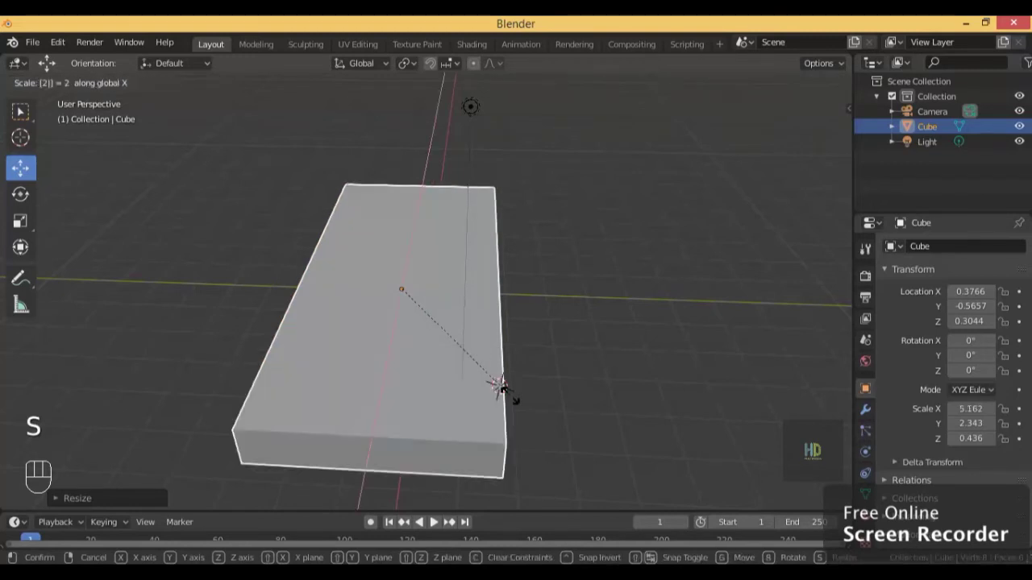
key(Return)
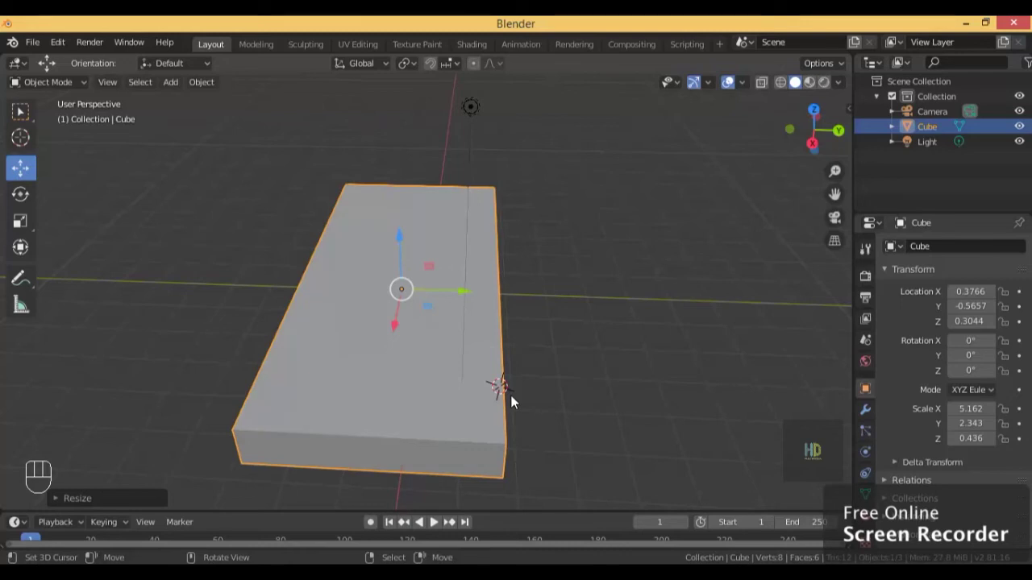
Scale the flattened cube by a factor of exactly 0.5 along the global X axis
key(s)
key(x)
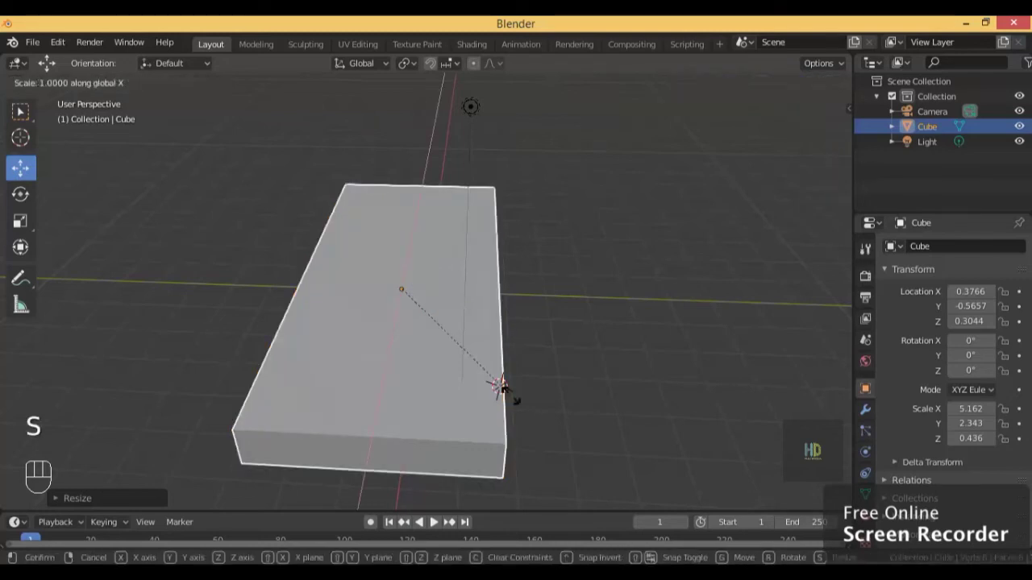
text(.5)
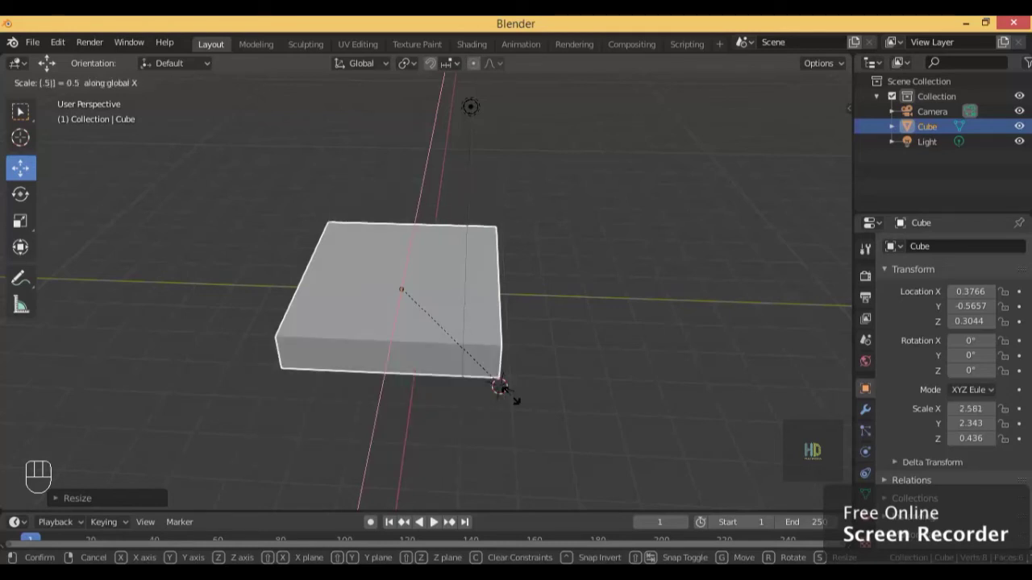
key(Return)
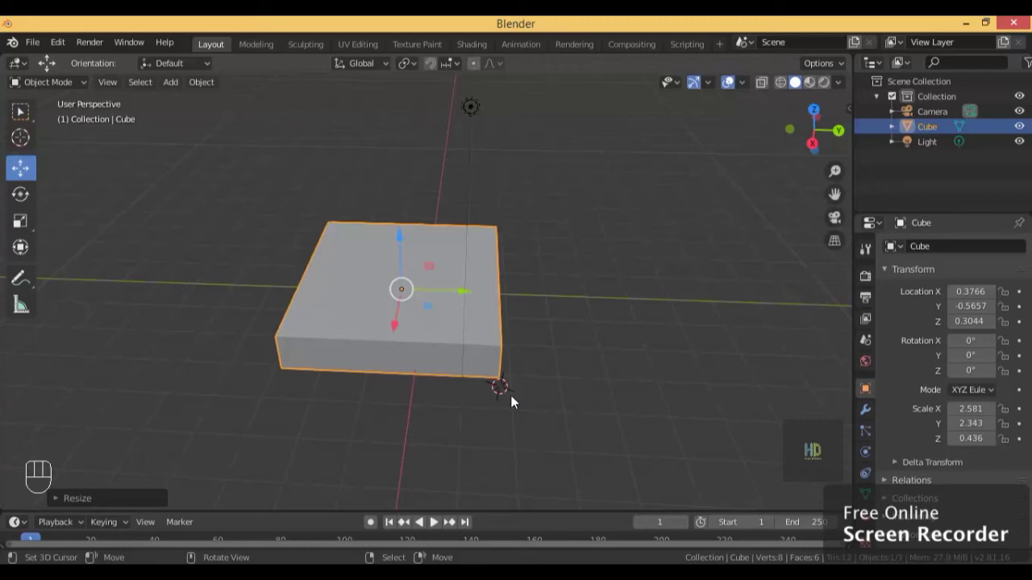
Move the flattened cube along global Y to about -1.63 m and add a UV sphere mesh to the scene
drag(465, 300, 422, 295)
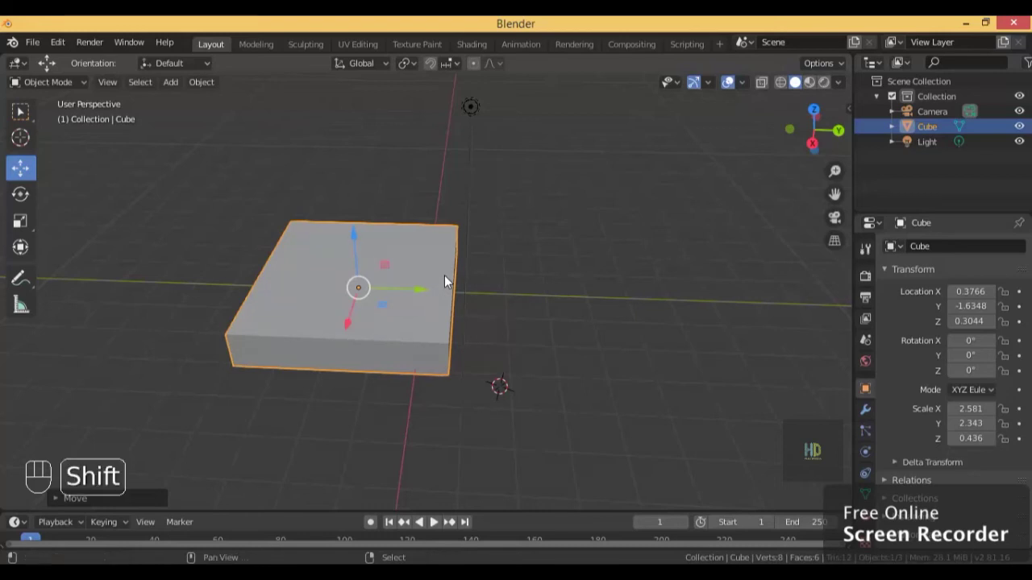
key(shift+a)
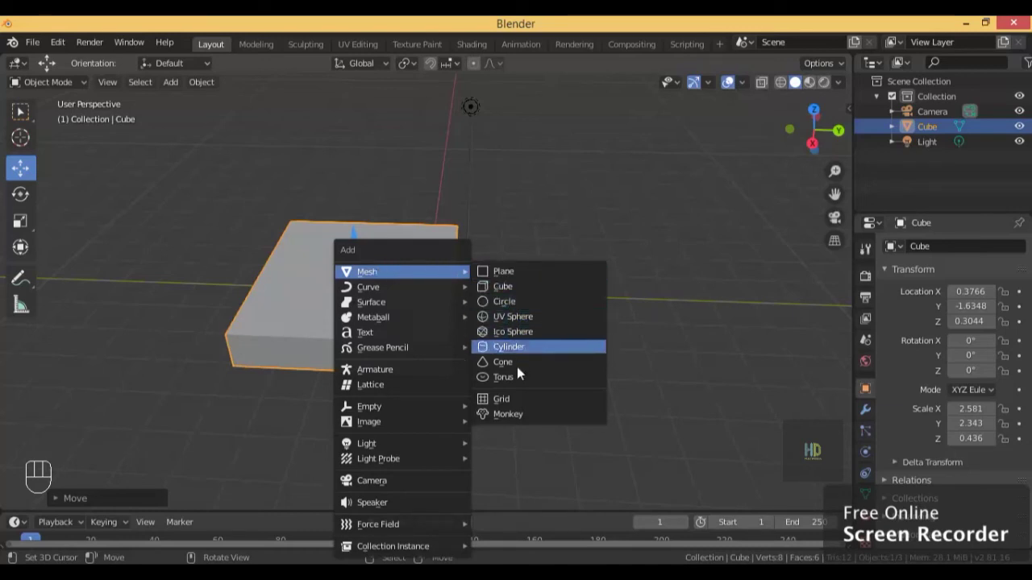
click(527, 315)
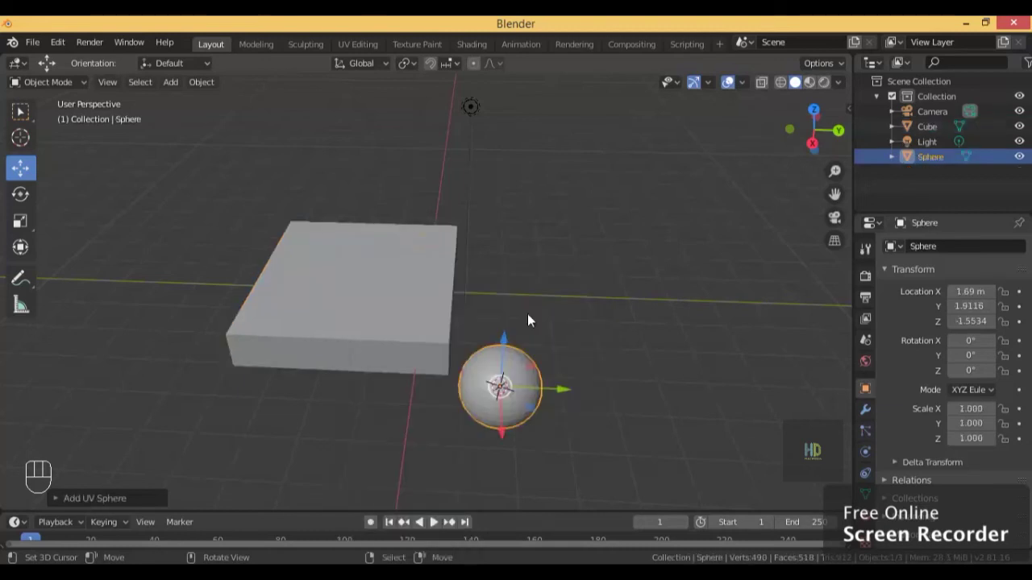
Raise the sphere along global Z to about 1.38 m and move it along global Y to about 3.55 m
drag(504, 342, 613, 241)
drag(677, 293, 648, 287)
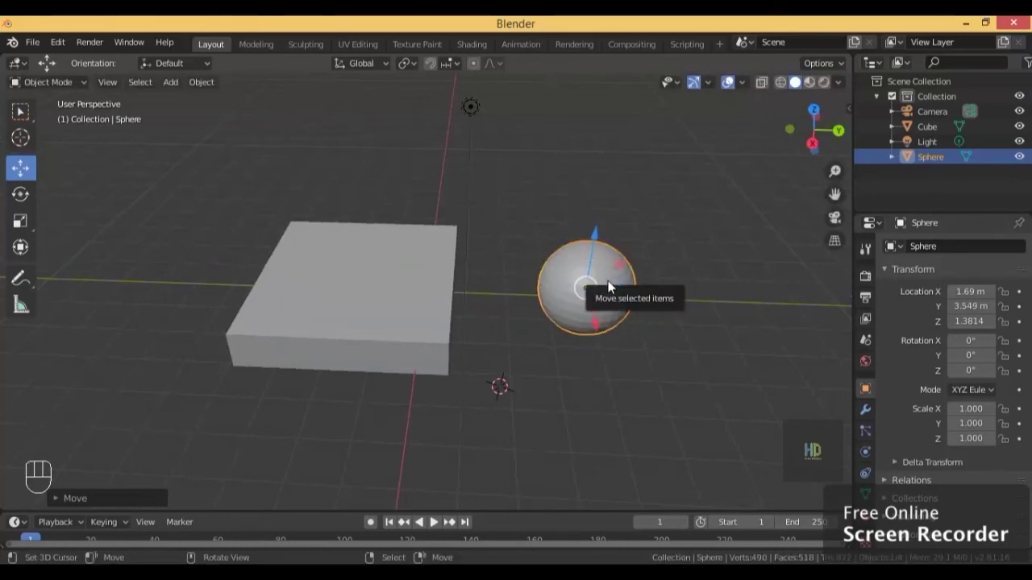
Select the flattened cube, and switch the selection back to the sphere
right_click(335, 295)
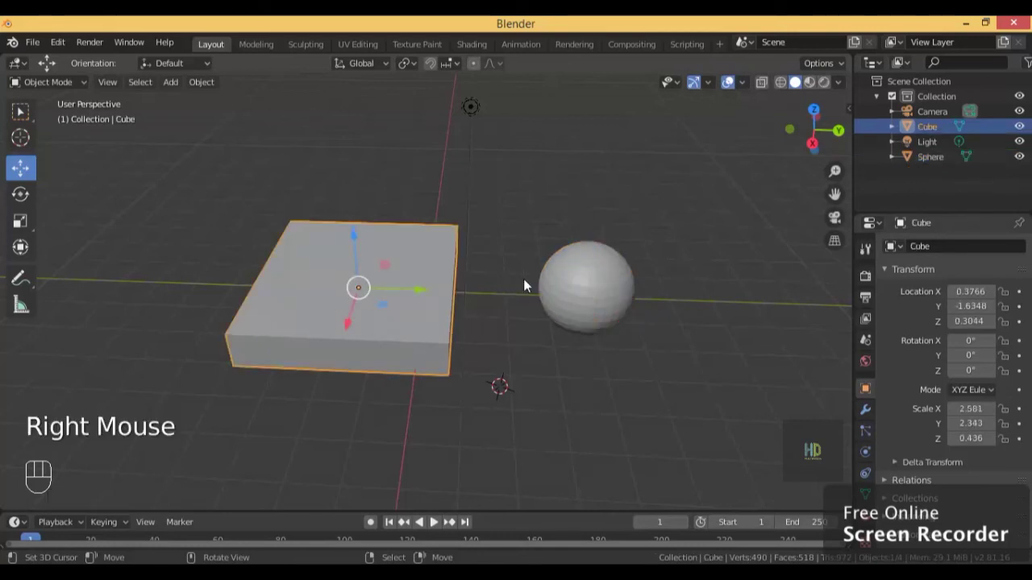
right_click(586, 279)
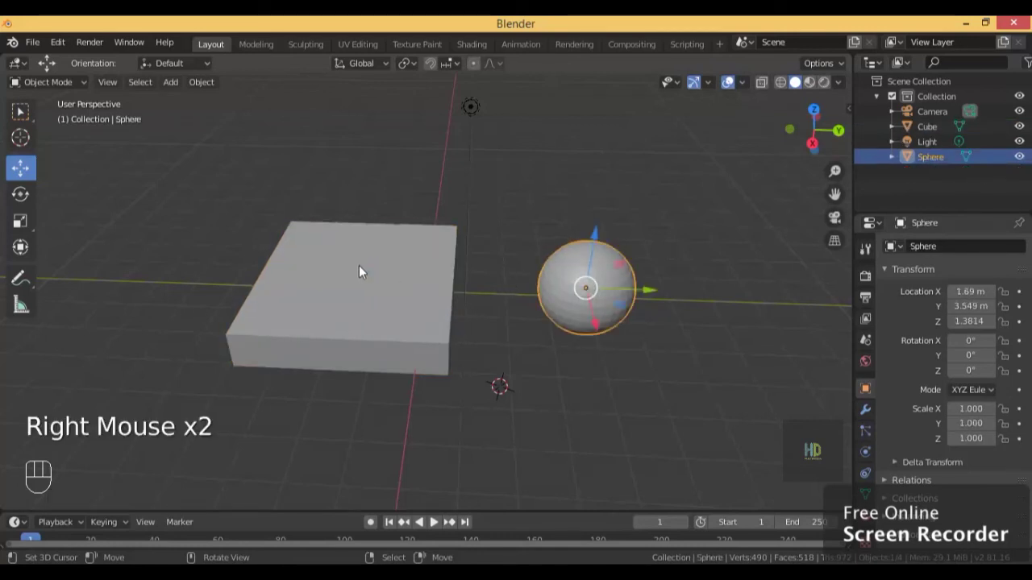
Place the 3D cursor on the flattened cube's upper face, at about X -0.54 m, Y -1.77 m, Z 0.74 m
click(359, 265)
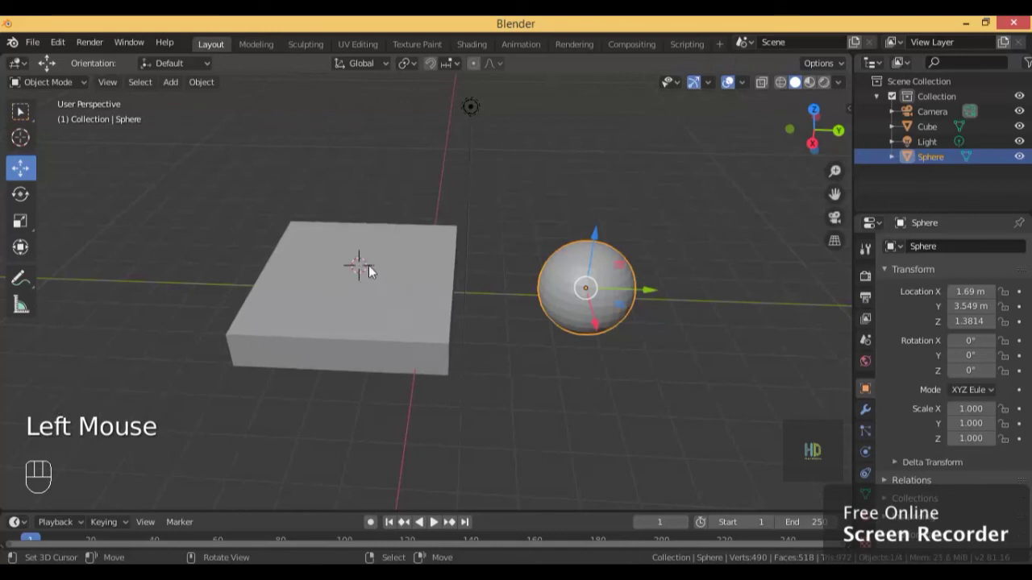
click(361, 278)
click(355, 262)
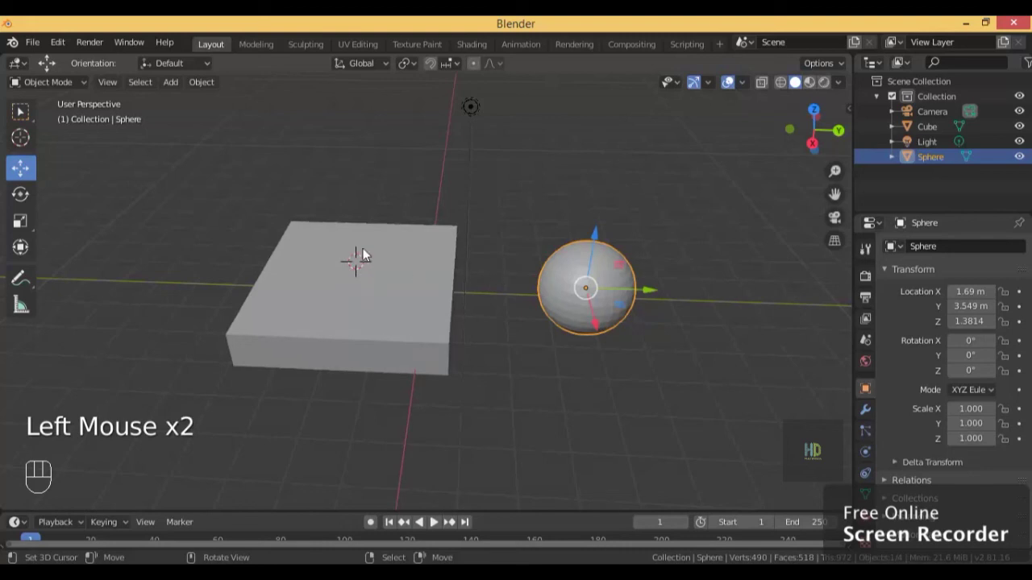
click(358, 252)
click(358, 252)
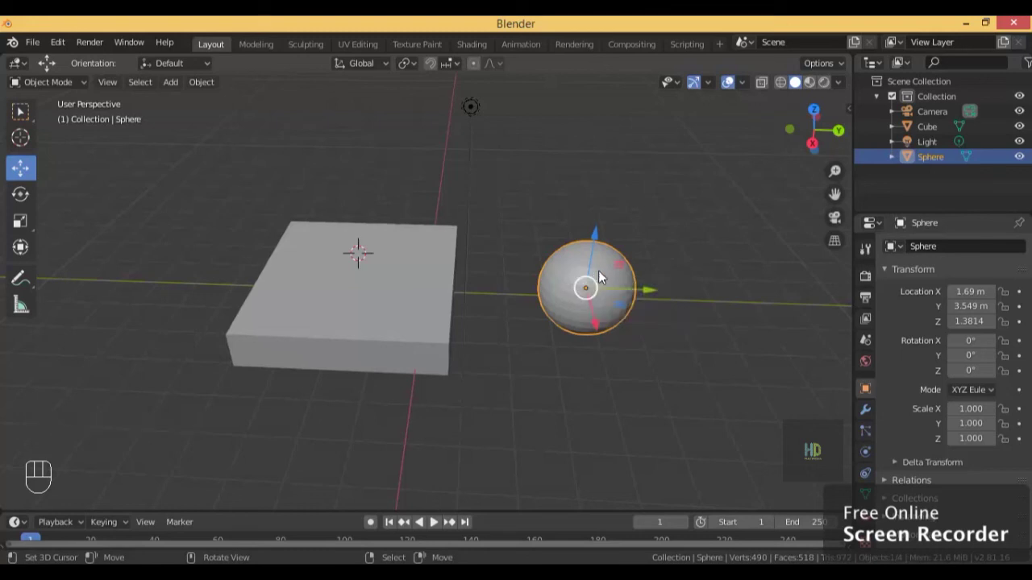
Snap the sphere to the 3D cursor and raise it along global Z to about 1.94 m, above the flattened cube
key(shift+s)
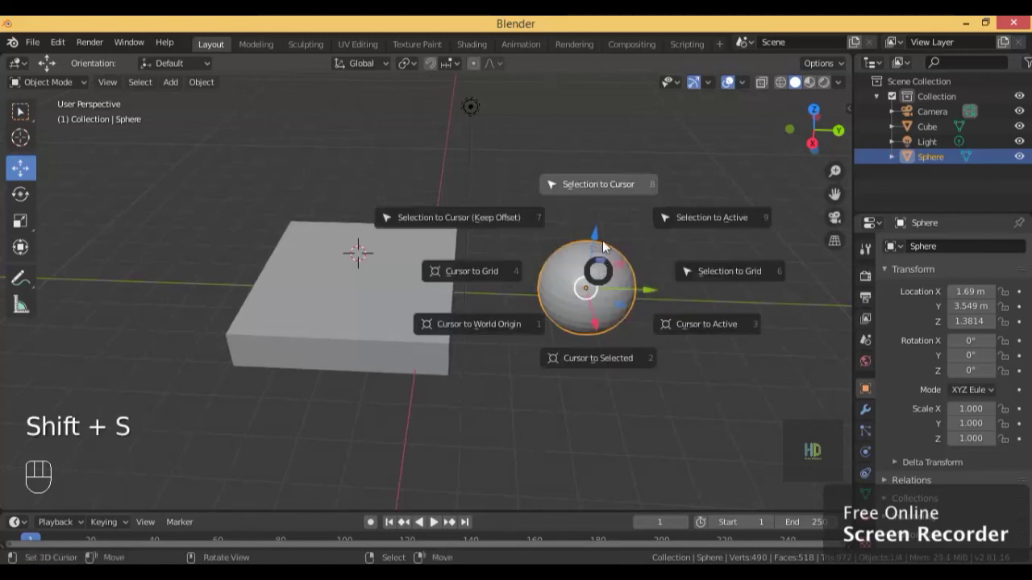
click(589, 185)
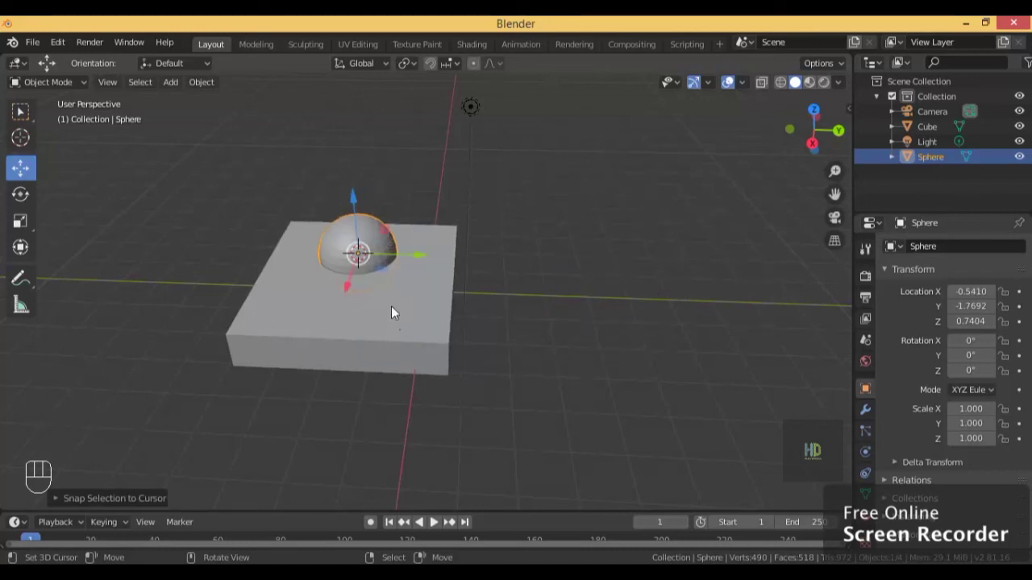
middle_drag(376, 252, 306, 215)
drag(415, 186, 418, 148)
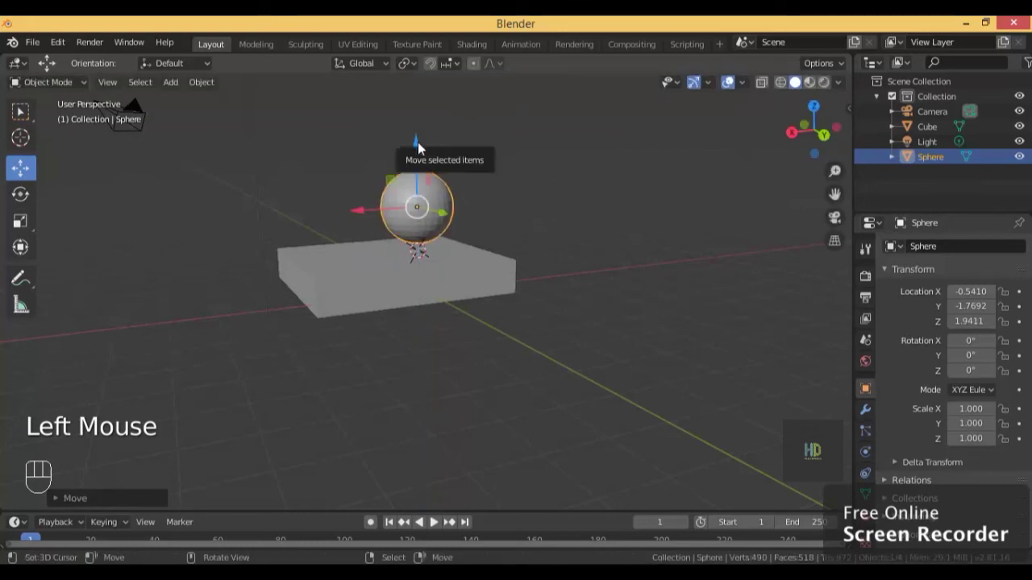